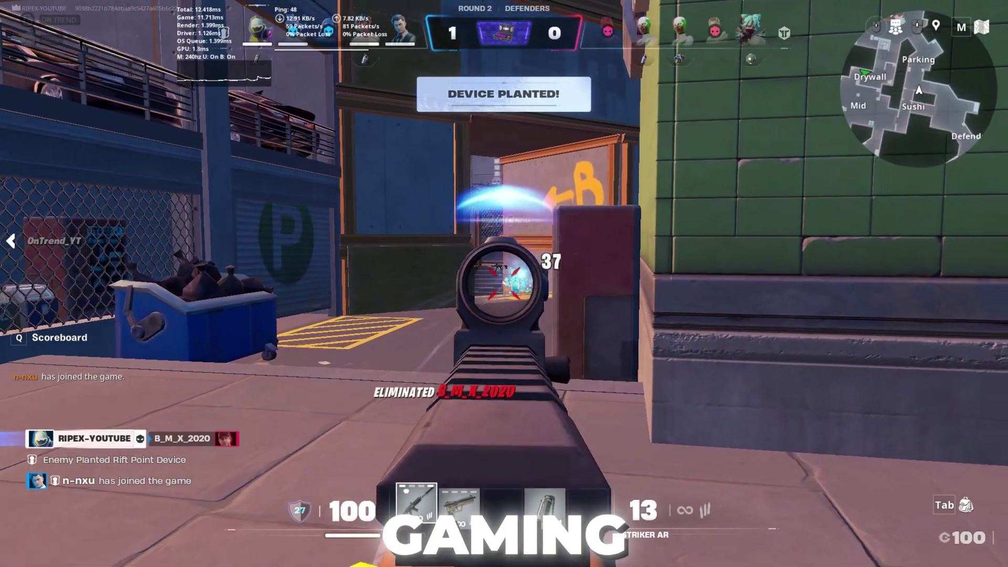
pyautogui.click(504, 284)
# Fire at an enemy and reload the rifle to play through the Fortnite intro.
pyautogui.press('r')
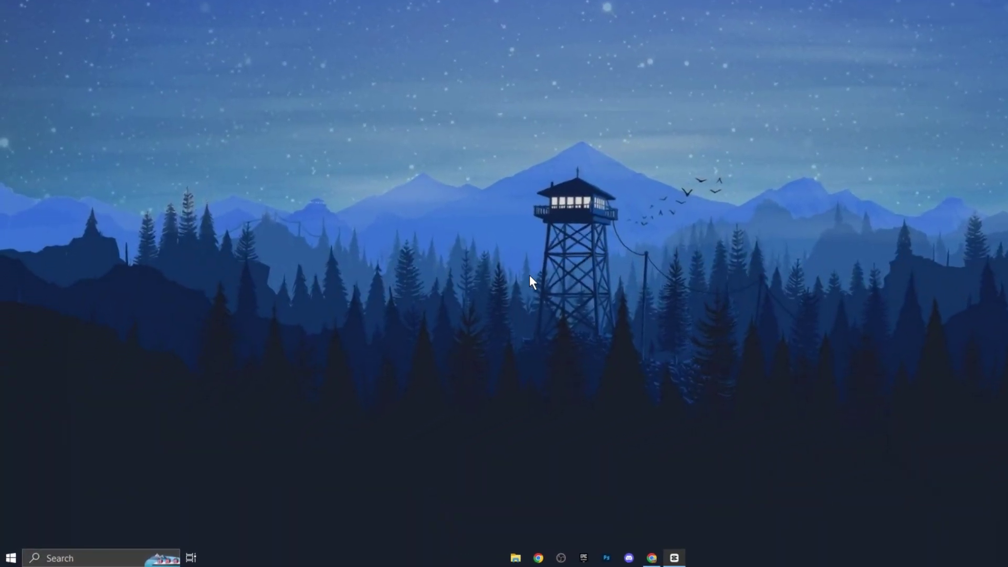
# Reach Power Options through Settings > System > Power & sleep > Additional power settings.
pyautogui.click(7, 555)
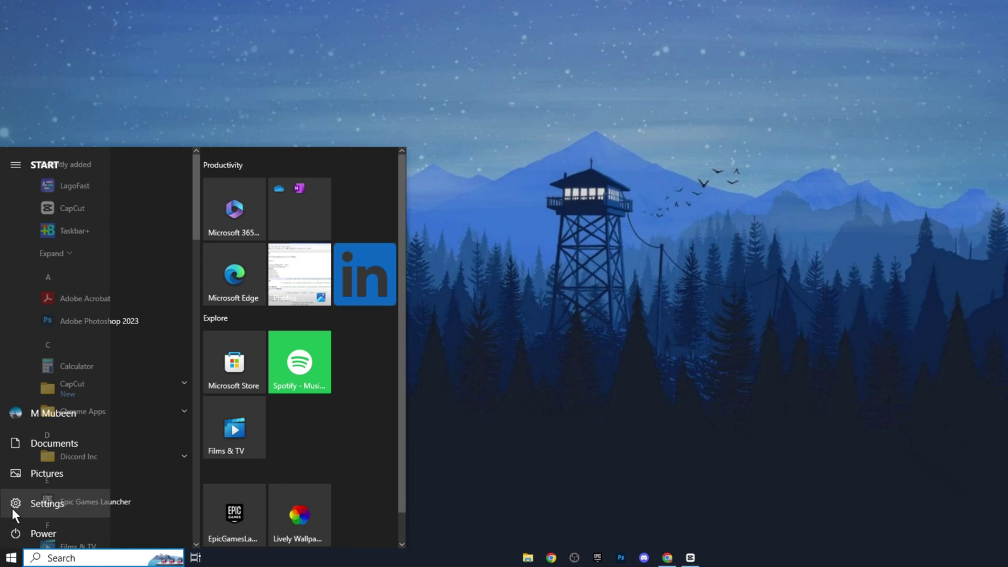
pyautogui.click(15, 501)
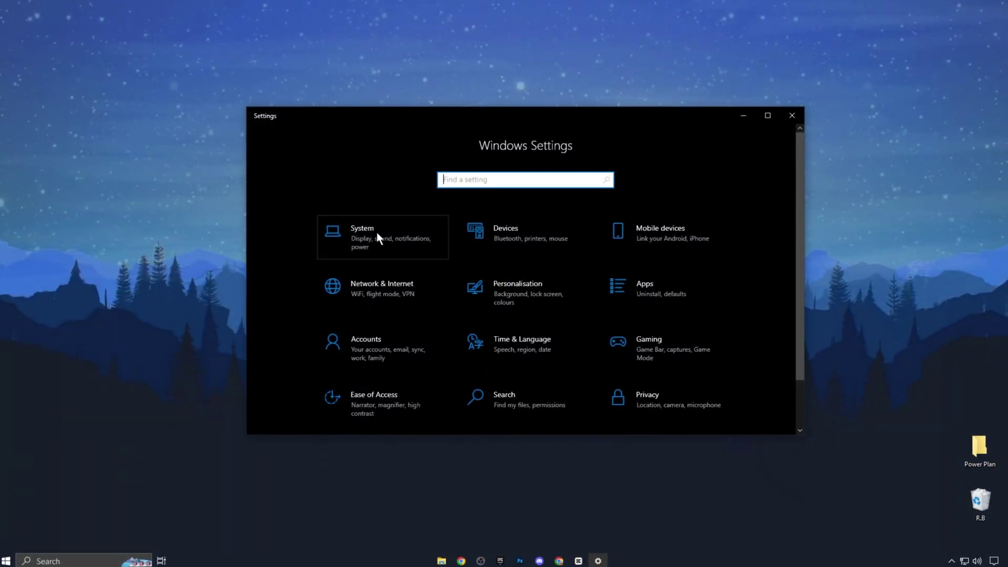
pyautogui.click(377, 232)
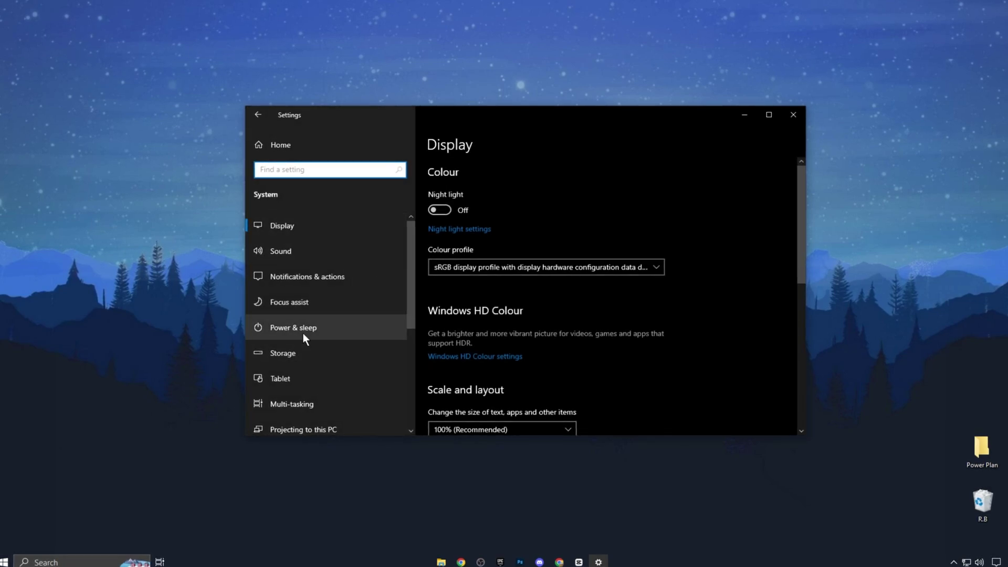
pyautogui.click(303, 332)
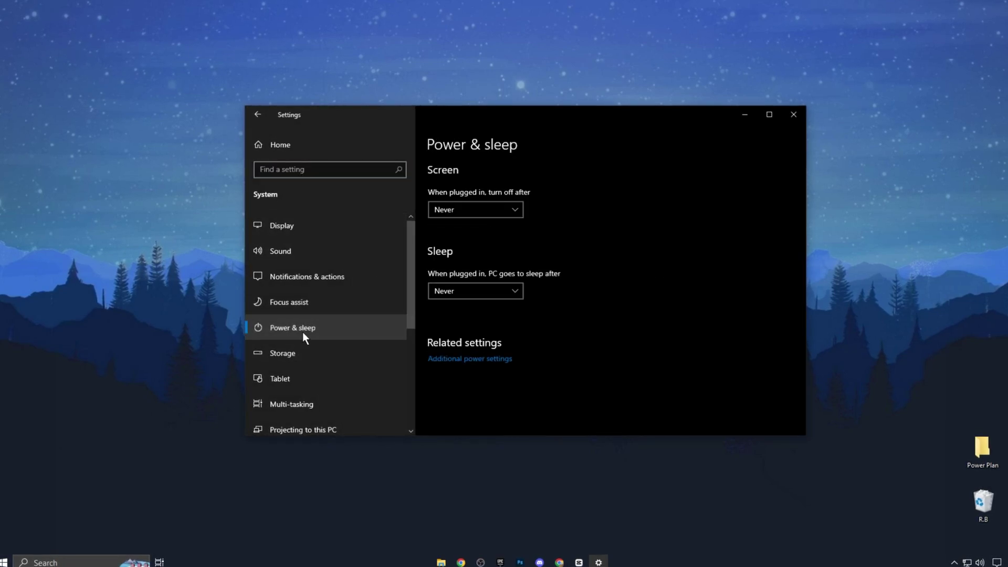
pyautogui.click(467, 370)
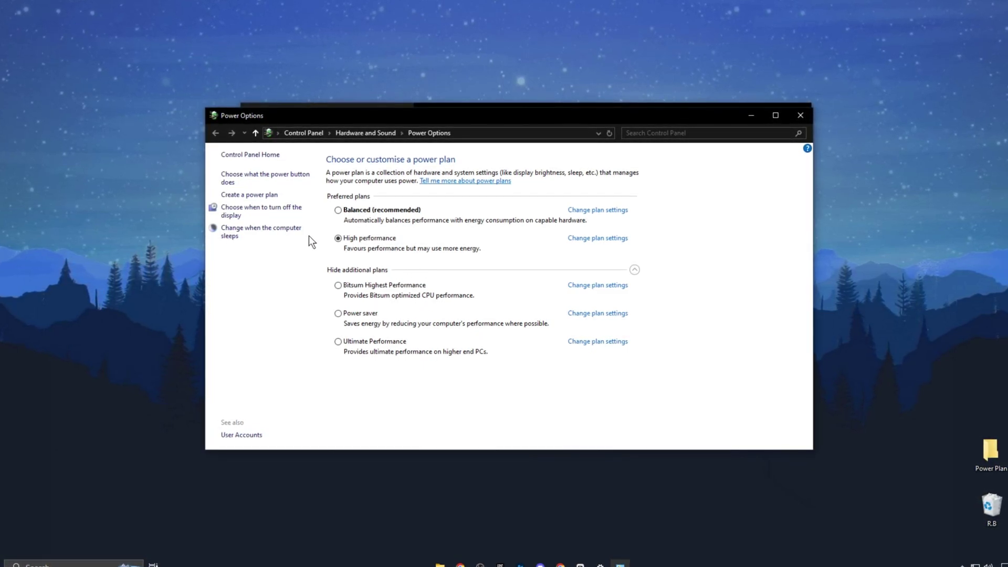
# Make the greyed-out power button shut-down settings editable.
pyautogui.click(233, 177)
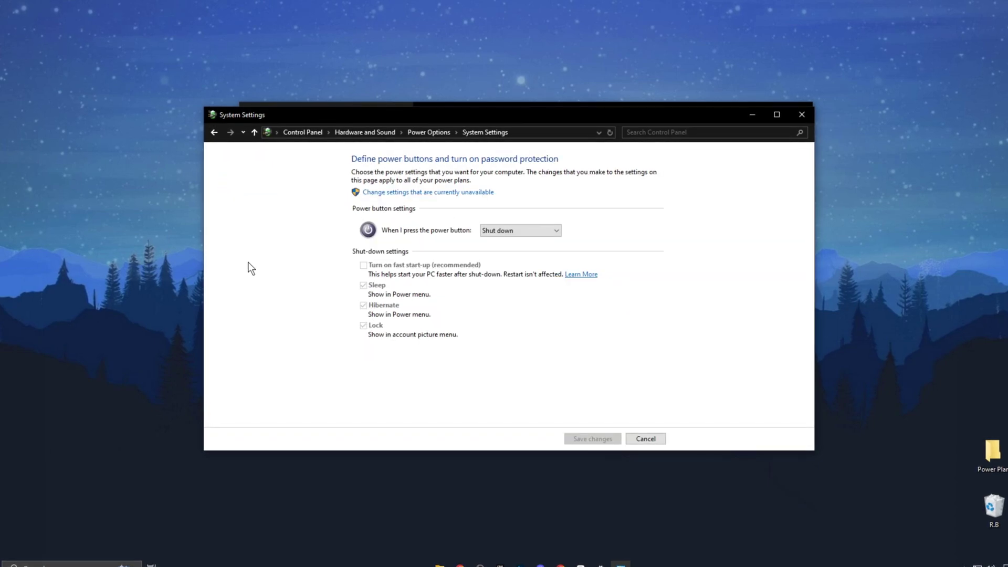
pyautogui.click(421, 192)
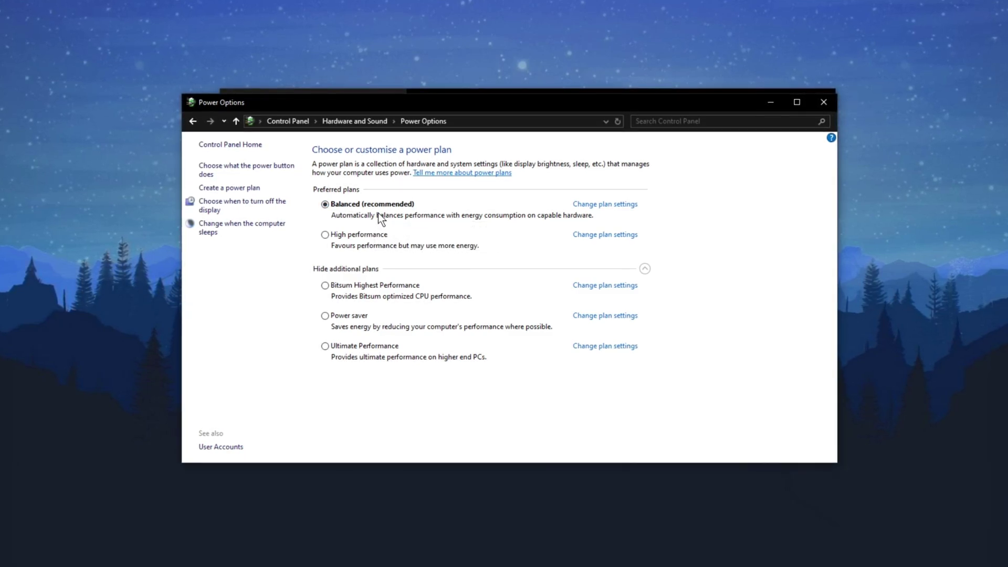
# Make High performance the active plan and bring up its advanced power settings.
pyautogui.click(325, 235)
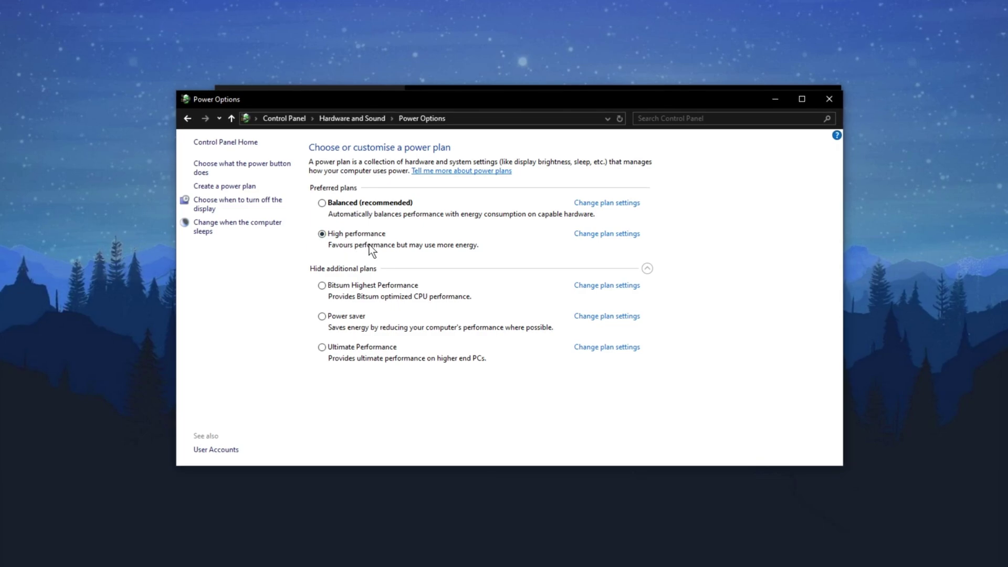
pyautogui.click(605, 235)
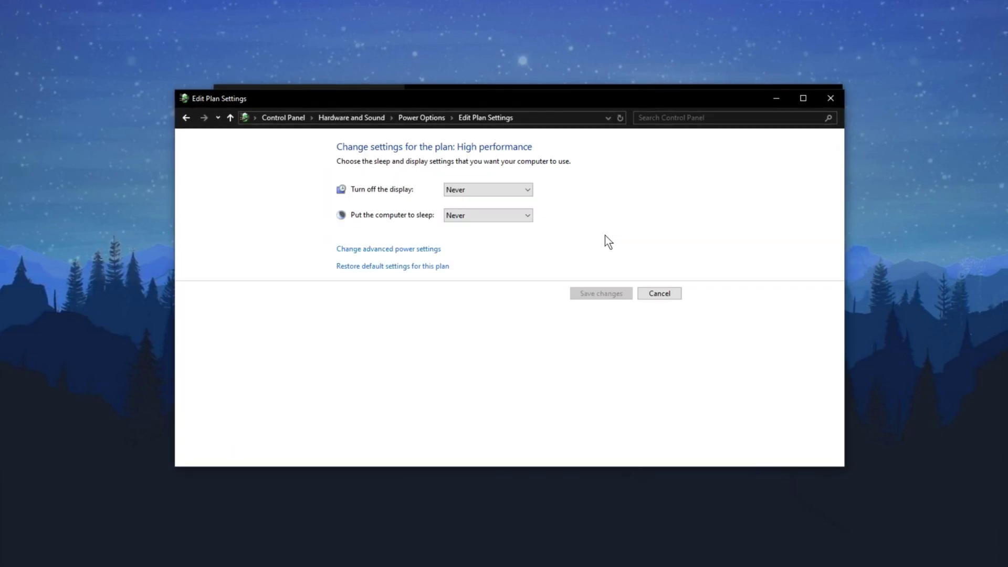
pyautogui.click(389, 249)
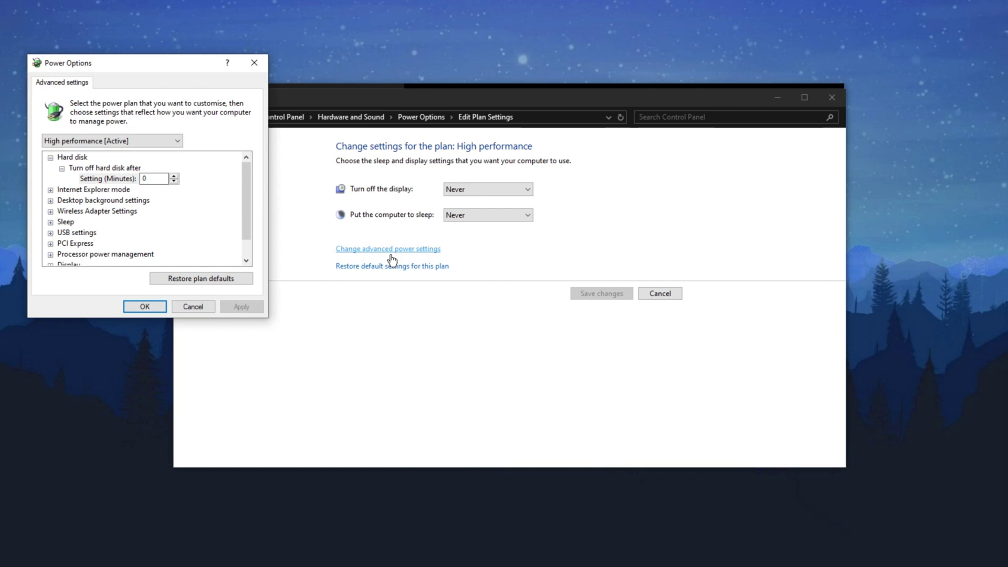
pyautogui.moveTo(174, 70); pyautogui.dragTo(532, 159)
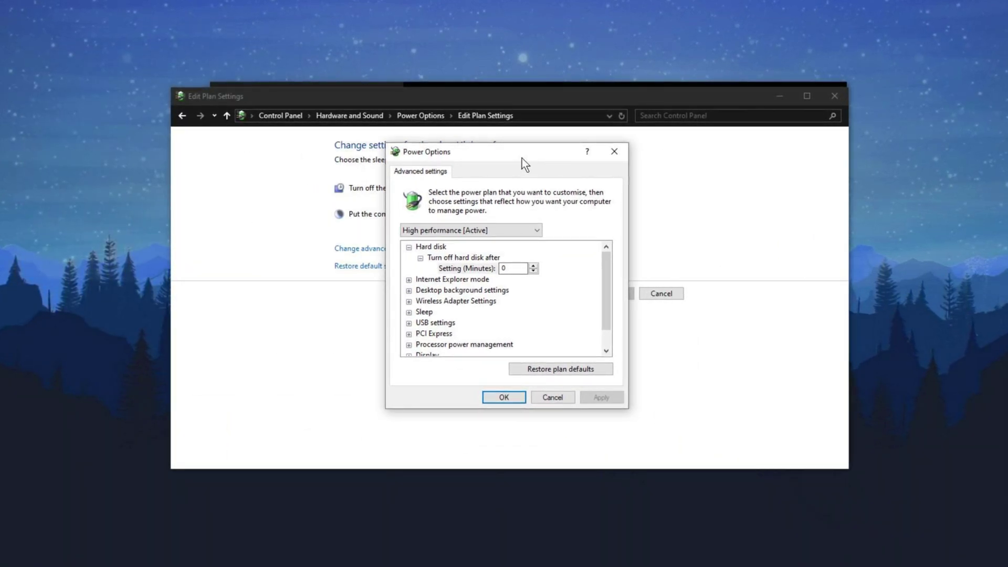
# Check PCI Express link state and processor core parking values, then accept with OK.
pyautogui.doubleClick(429, 336)
pyautogui.click(495, 350)
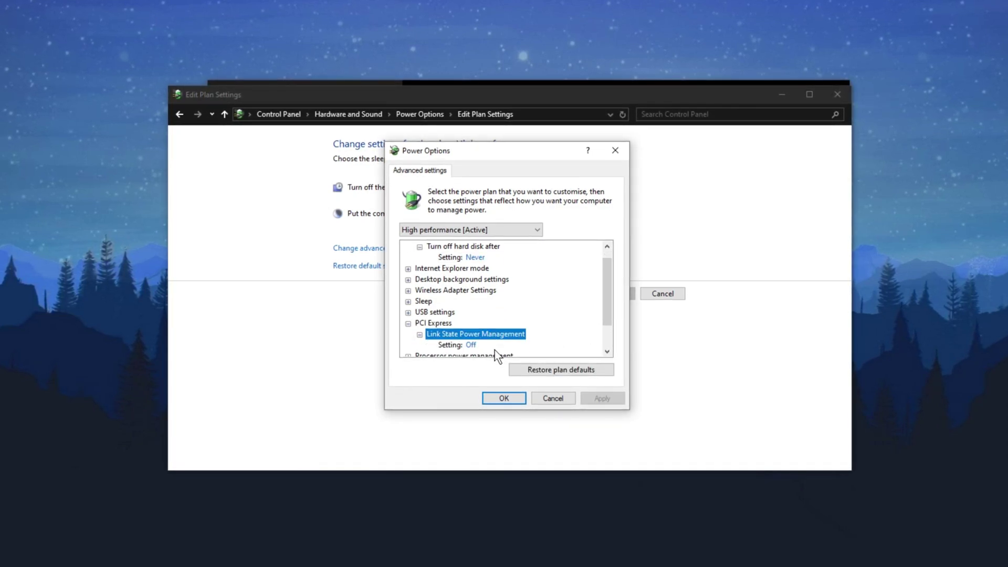
pyautogui.click(607, 335)
pyautogui.click(453, 327)
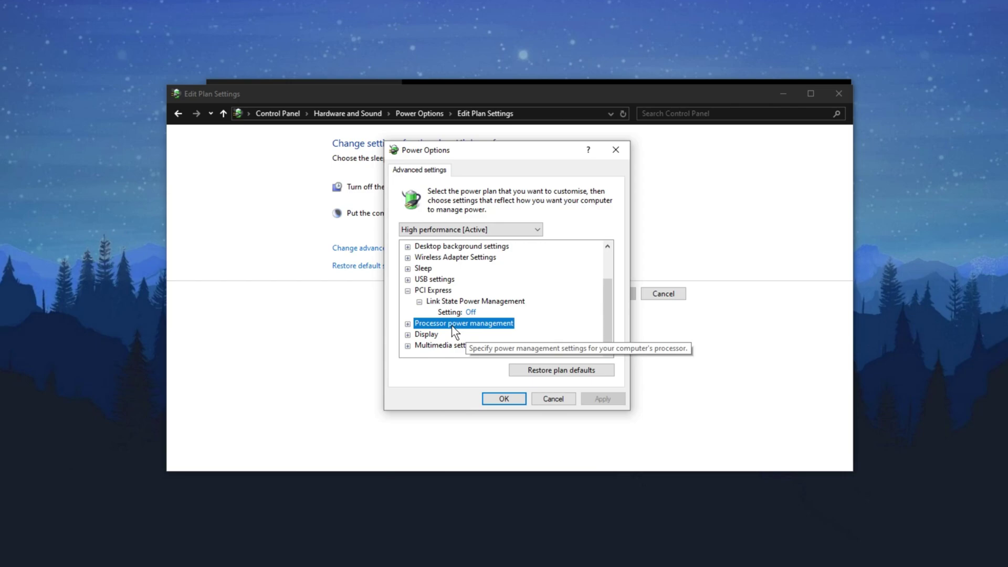
pyautogui.doubleClick(452, 326)
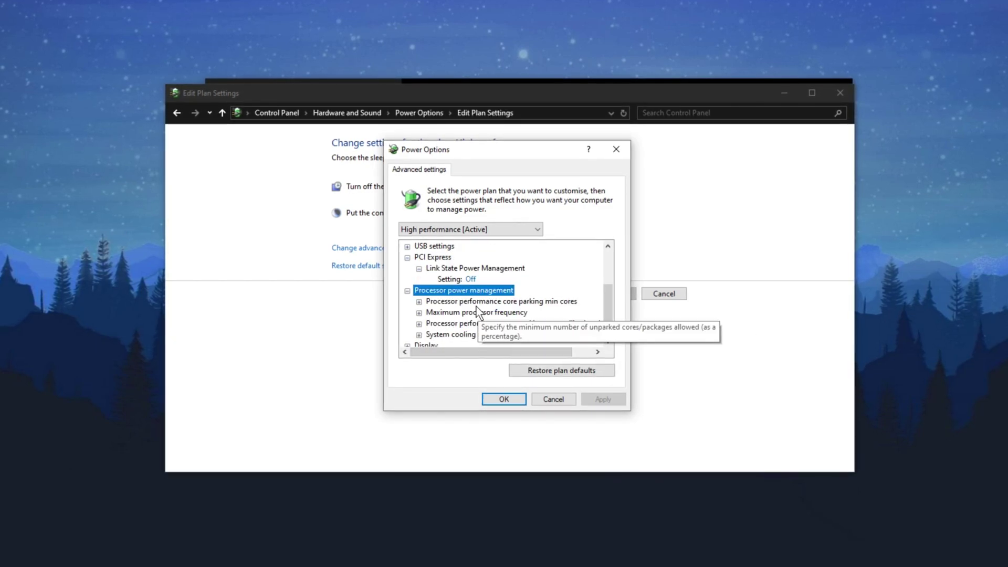
pyautogui.doubleClick(476, 304)
pyautogui.doubleClick(473, 325)
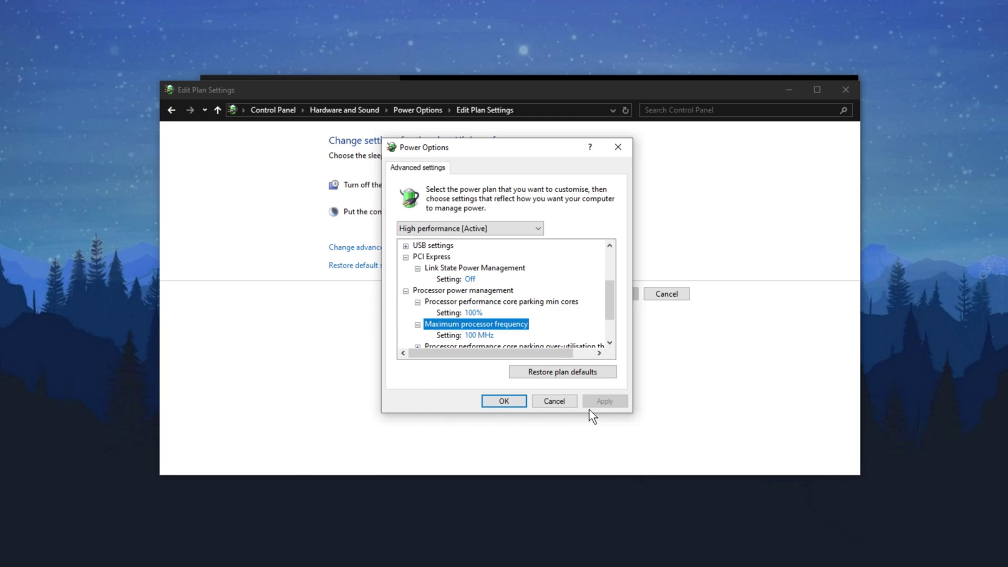
pyautogui.click(500, 401)
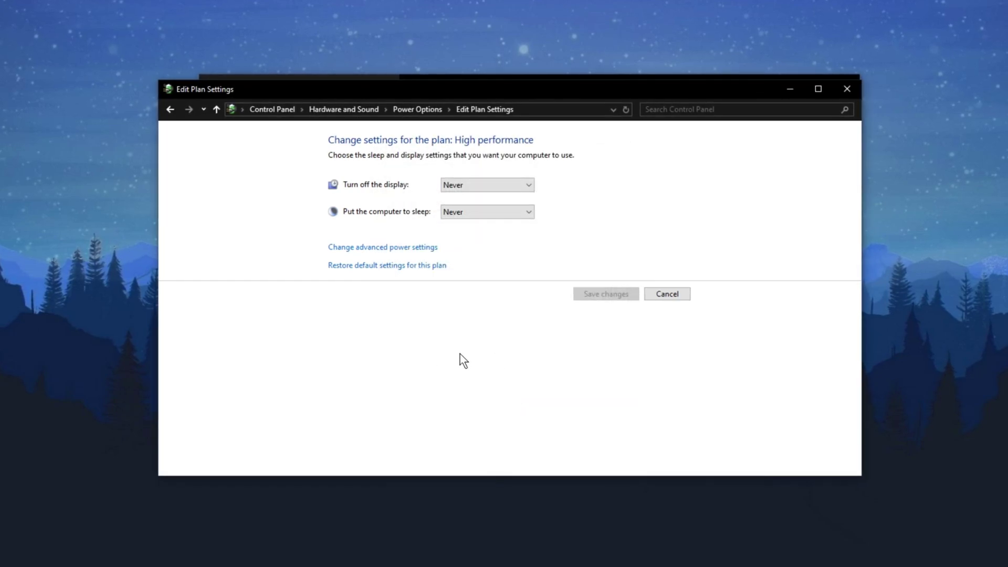
# Review the Storage Sense configuration under System > Storage, then return to the Storage page.
pyautogui.click(412, 108)
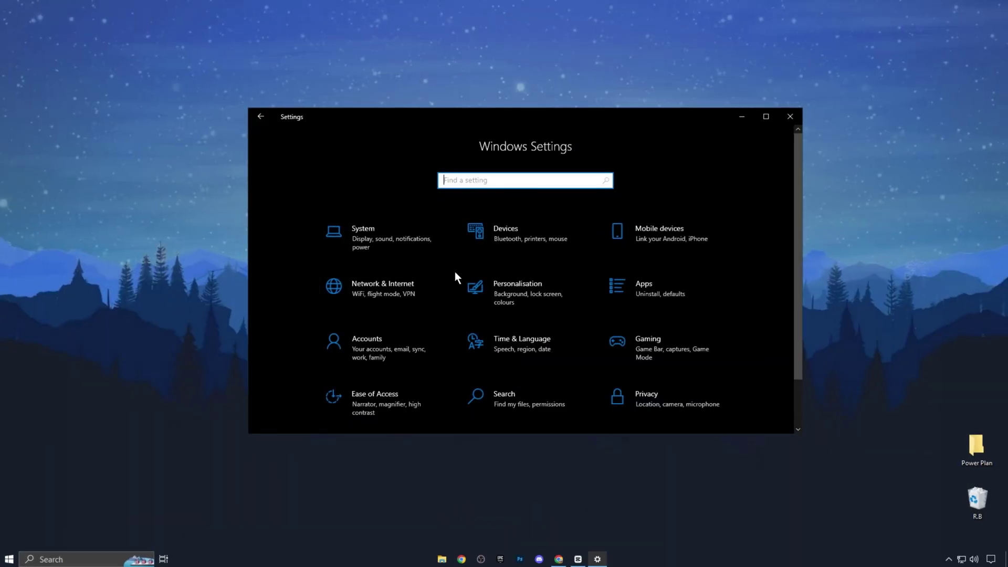
pyautogui.click(357, 246)
pyautogui.click(308, 359)
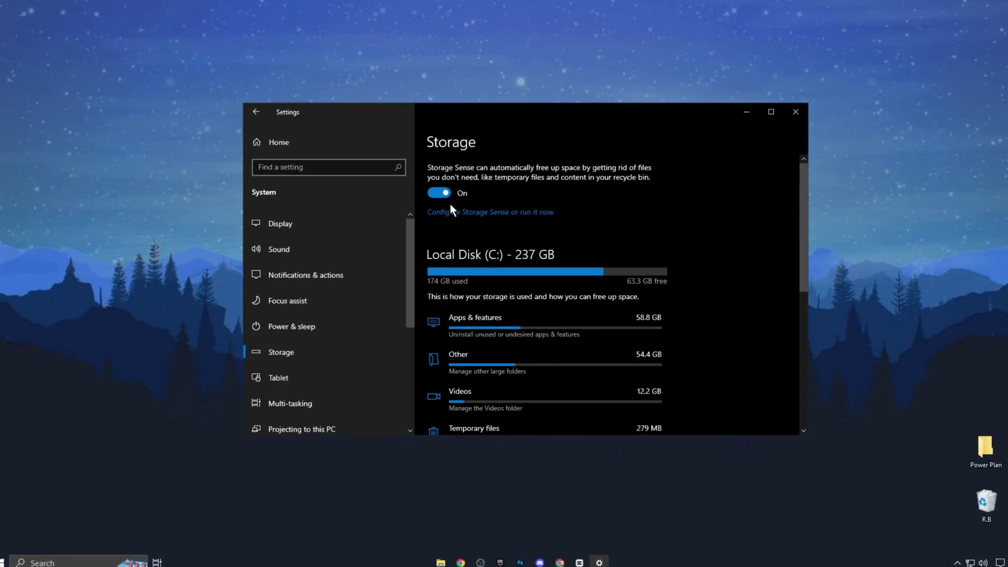
pyautogui.click(469, 221)
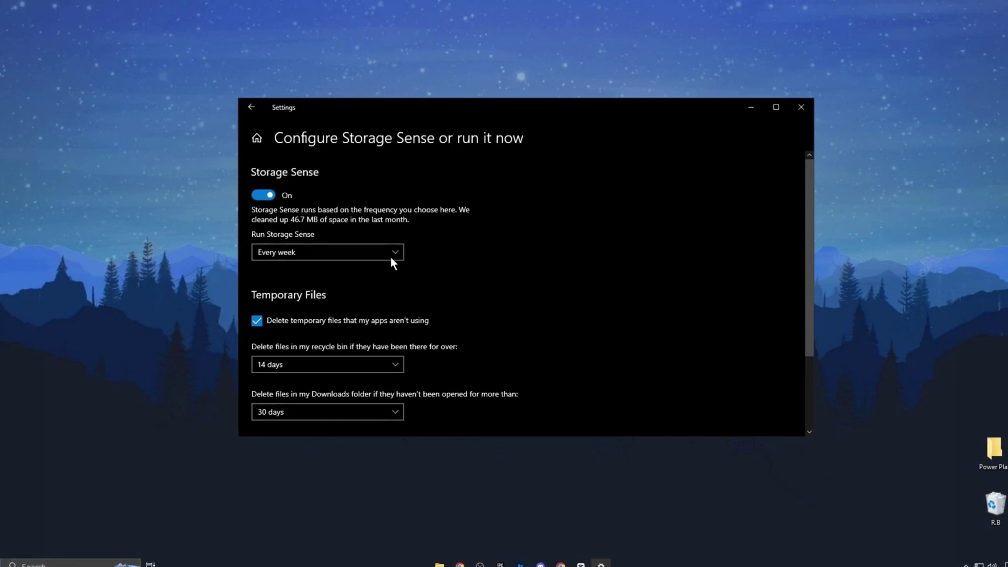
pyautogui.click(264, 109)
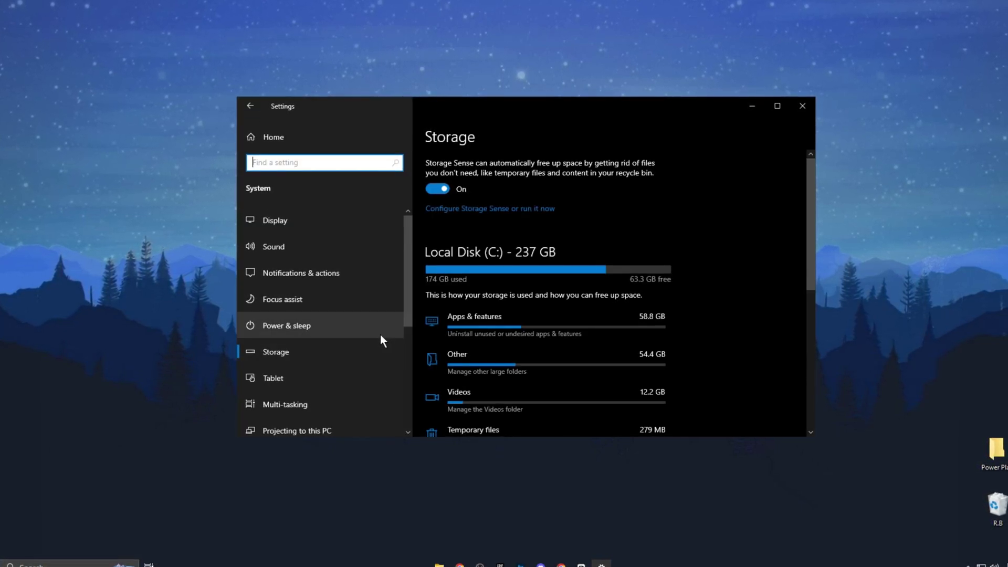
# Switch Enable Remote Desktop off and confirm the change.
pyautogui.scroll(-2, 399, 342)
pyautogui.moveTo(411, 349); pyautogui.dragTo(408, 387)
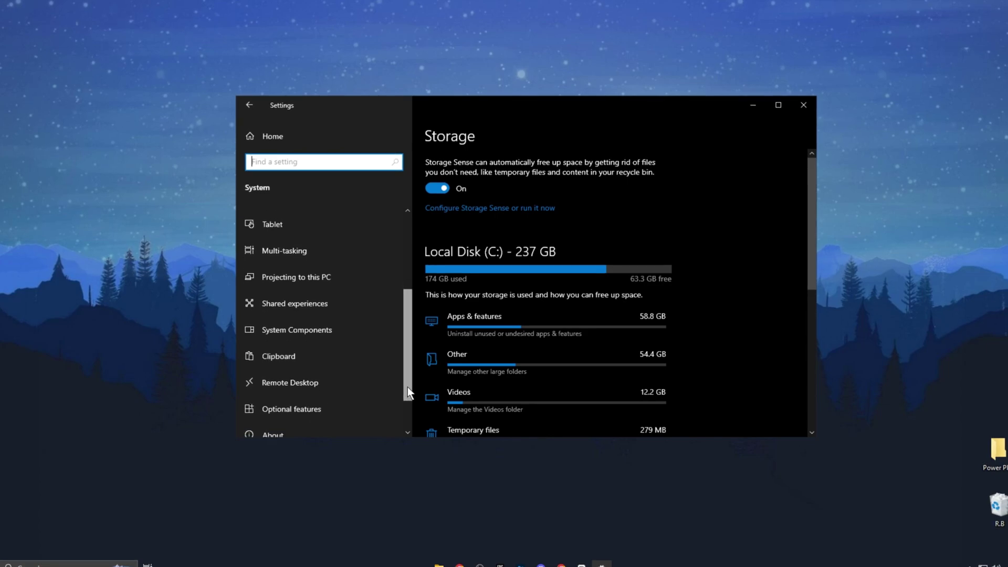
pyautogui.click(332, 382)
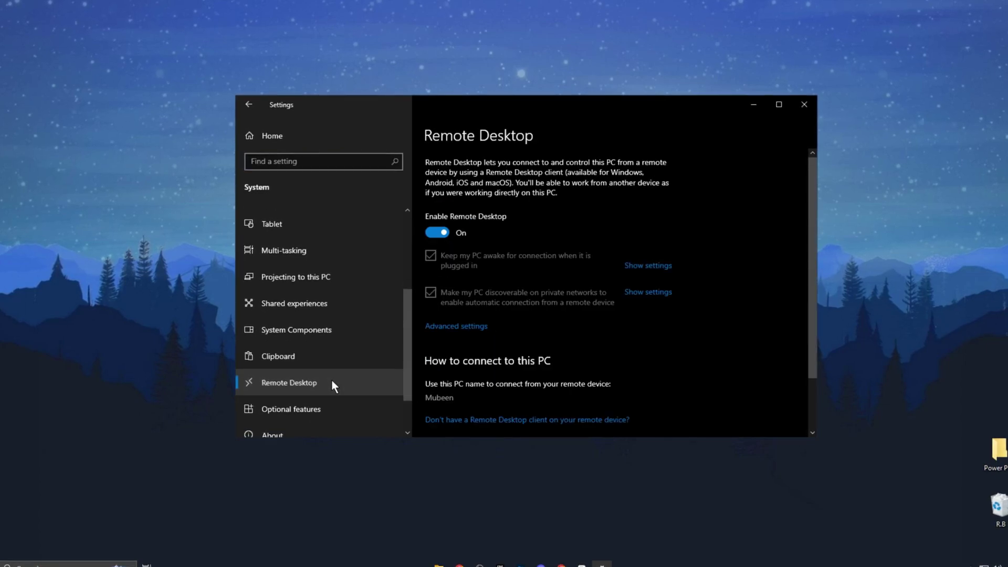
pyautogui.click(441, 234)
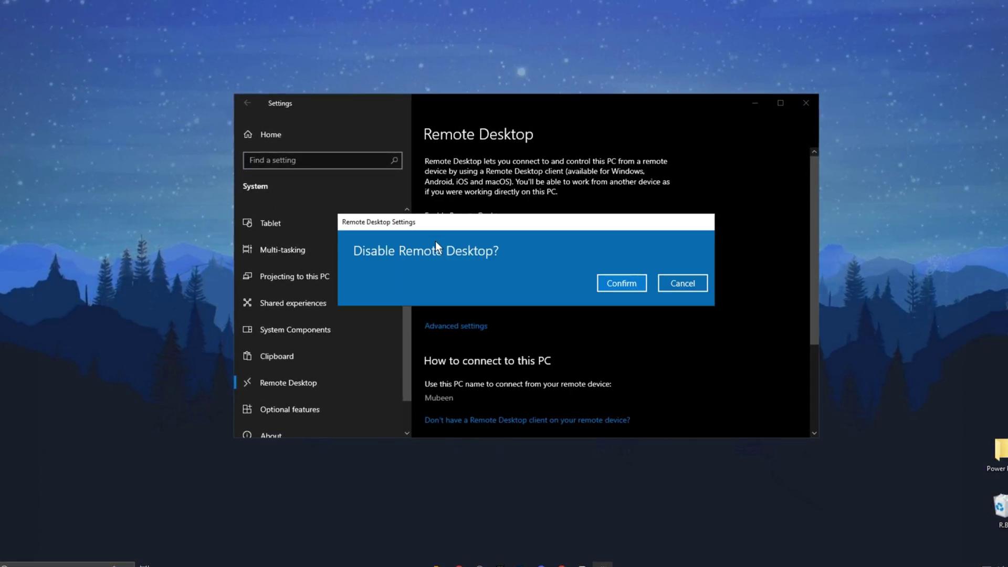
pyautogui.click(620, 284)
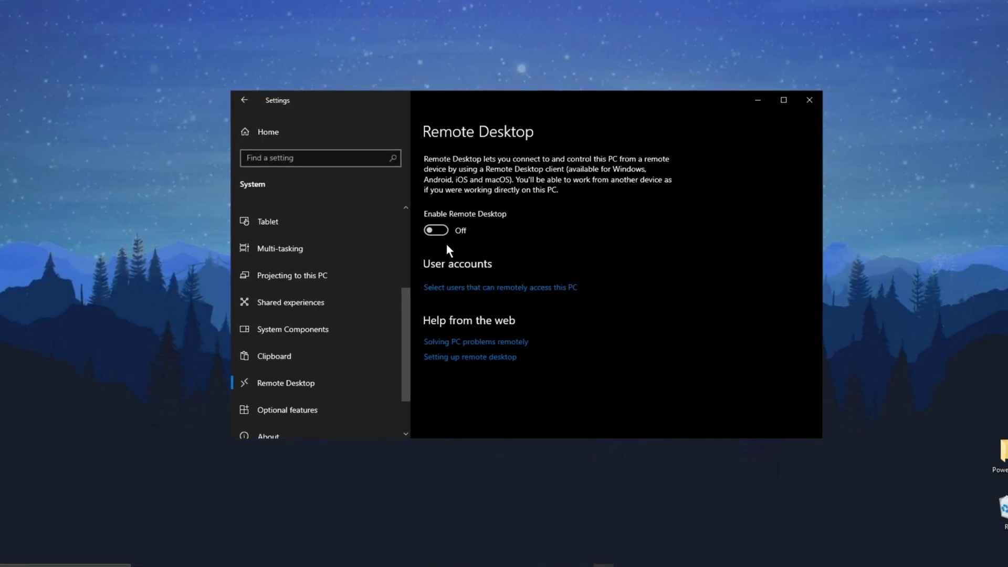
pyautogui.scroll(-3, 410, 314)
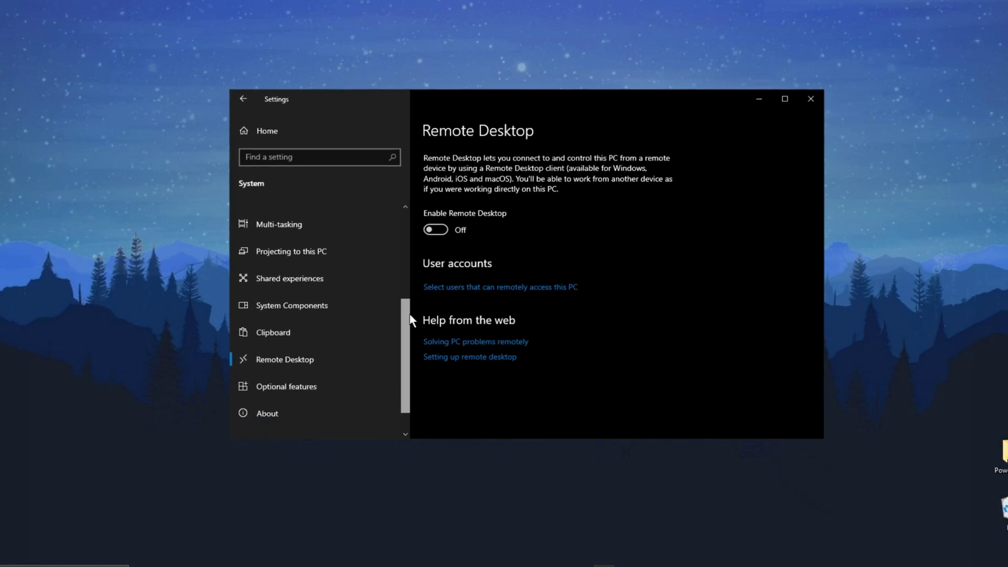
# Open Performance Options via About > Advanced system settings > Performance Settings.
pyautogui.click(292, 382)
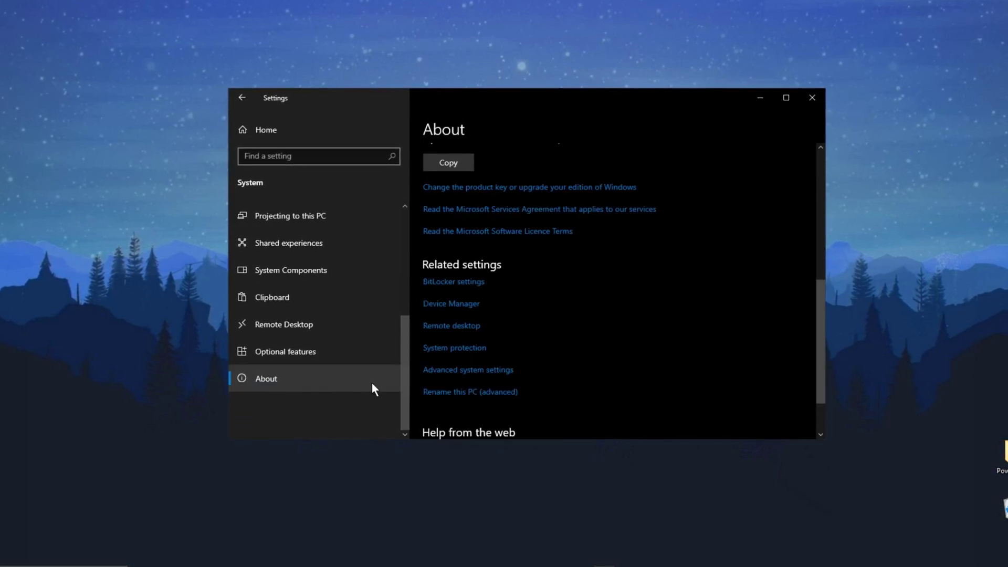
pyautogui.click(462, 374)
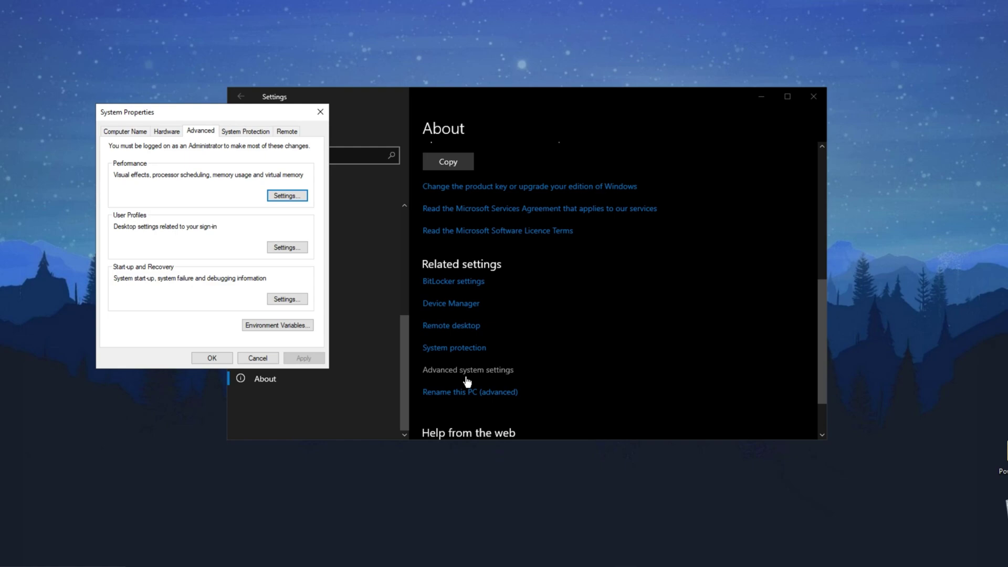
pyautogui.moveTo(350, 141); pyautogui.dragTo(549, 169)
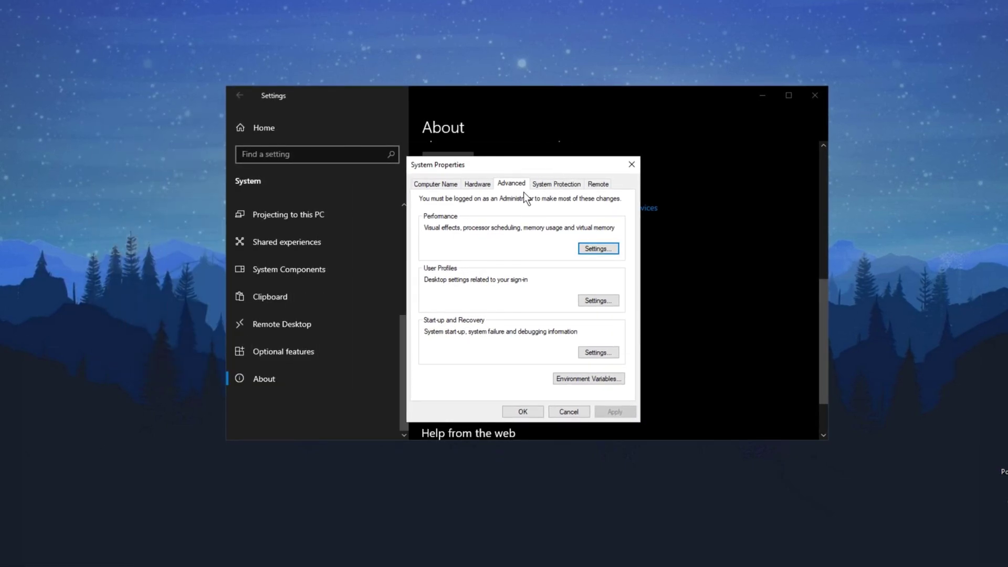
pyautogui.click(591, 248)
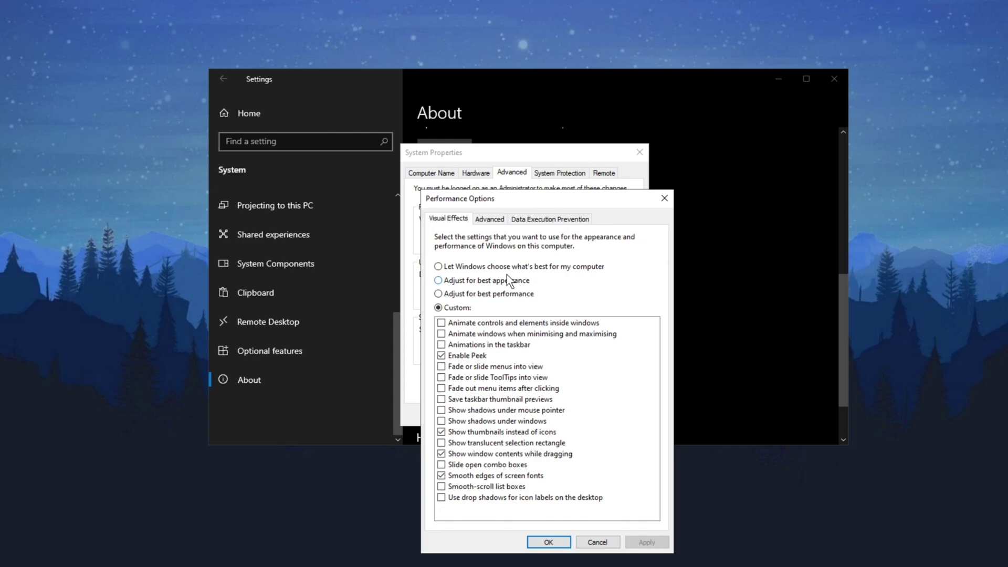
# Switch Performance Options to its Advanced tab.
pyautogui.click(492, 220)
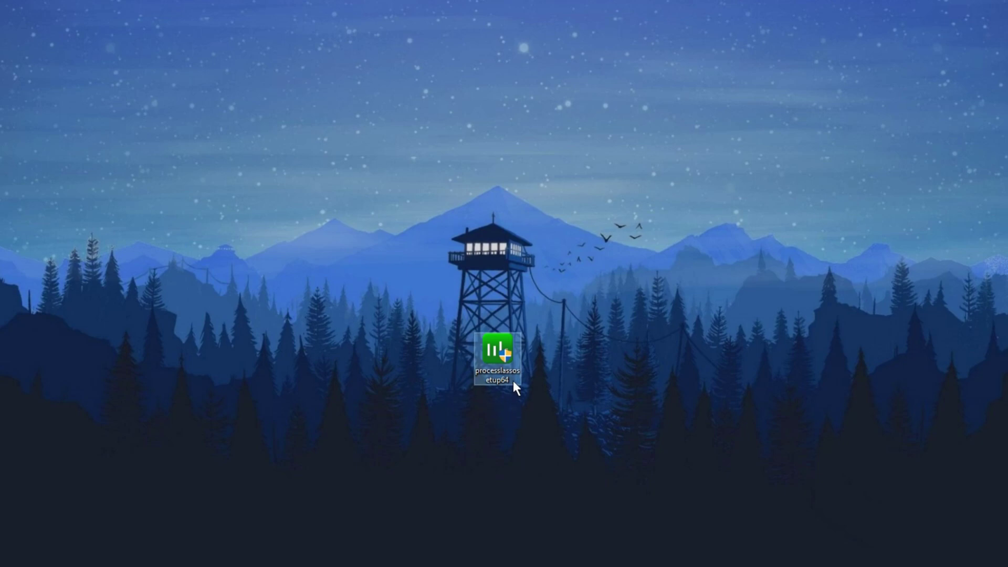
# Run processlassosetup64 as administrator and install Process Lasso in English with default options.
pyautogui.rightClick(483, 385)
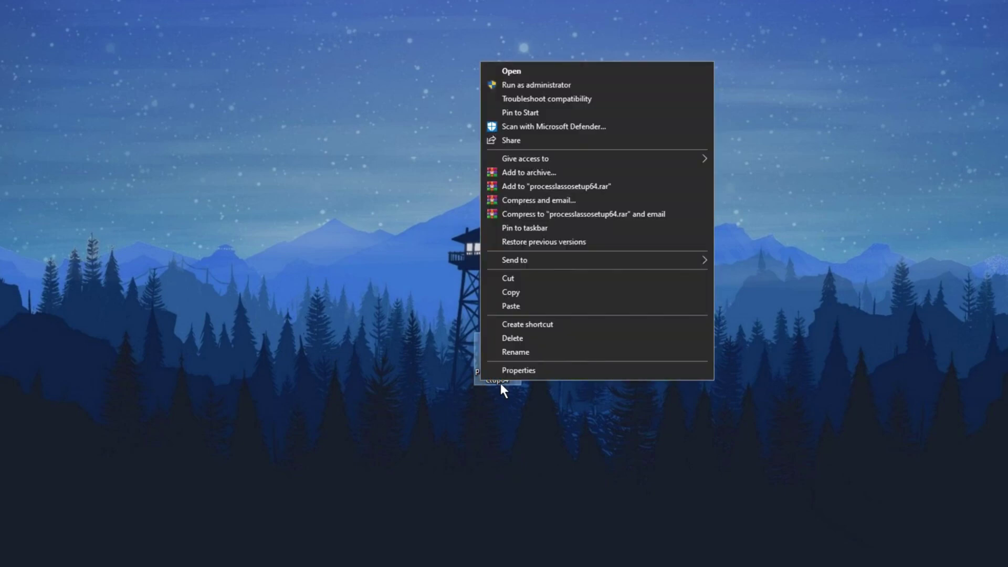
pyautogui.click(548, 85)
pyautogui.click(442, 368)
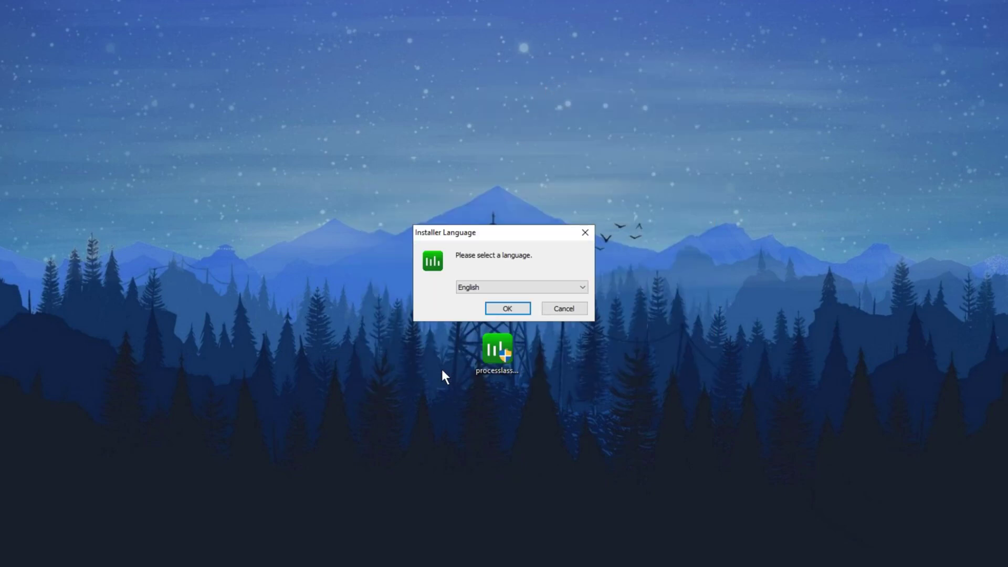
pyautogui.click(518, 315)
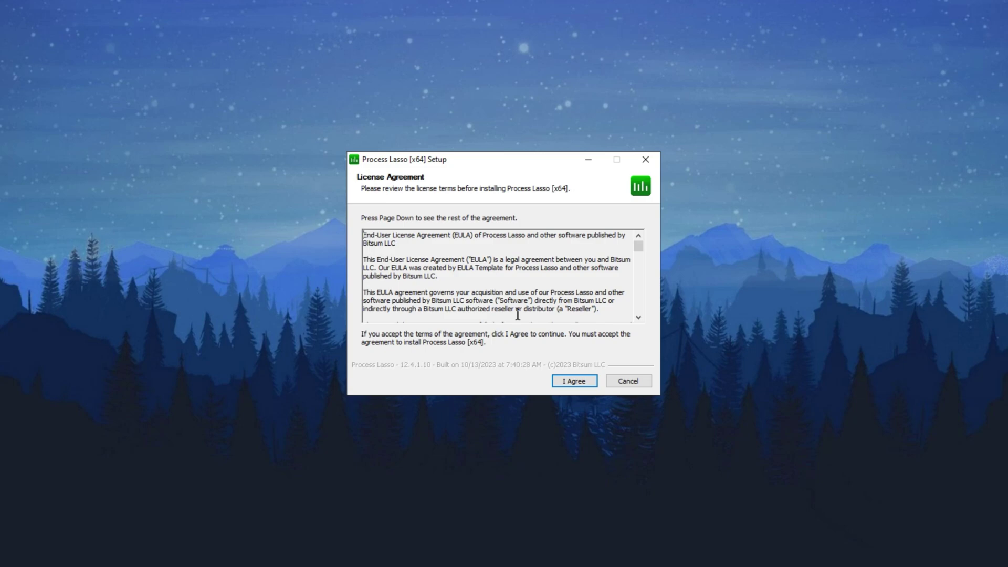
pyautogui.click(568, 380)
pyautogui.click(570, 380)
pyautogui.click(569, 380)
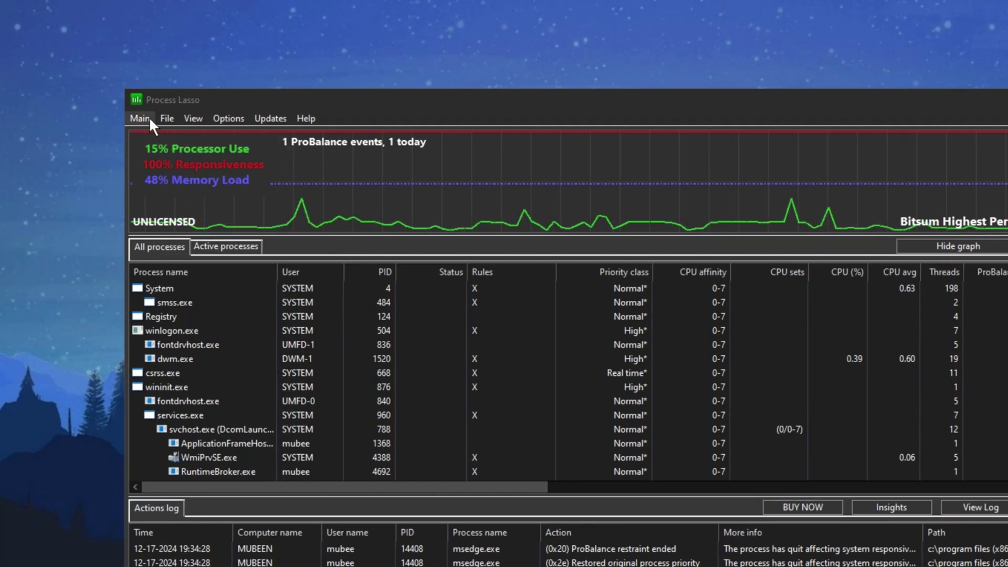
# Uncheck ProBalance Enabled and check Performance Mode Enabled in the Main menu.
pyautogui.click(158, 84)
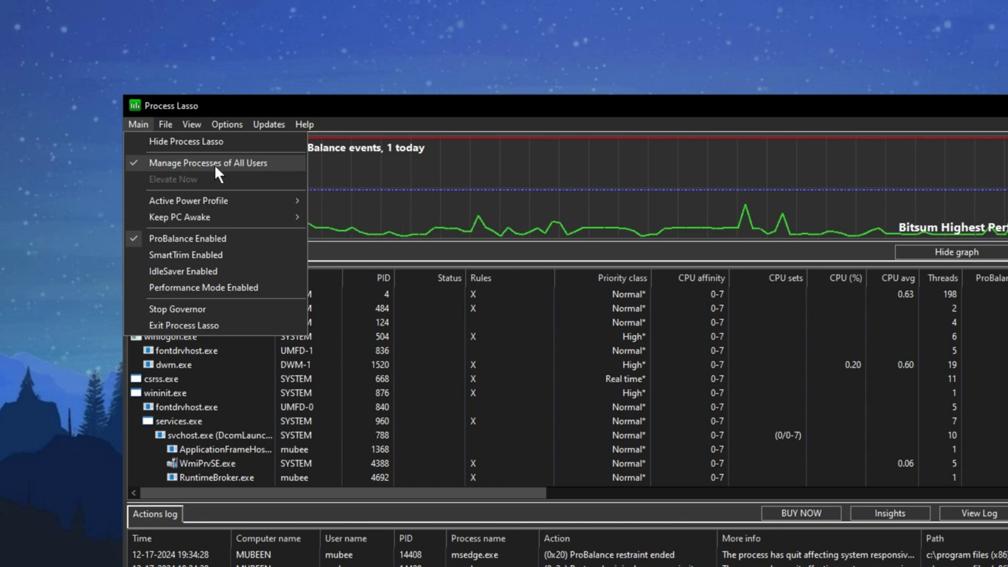
pyautogui.click(165, 238)
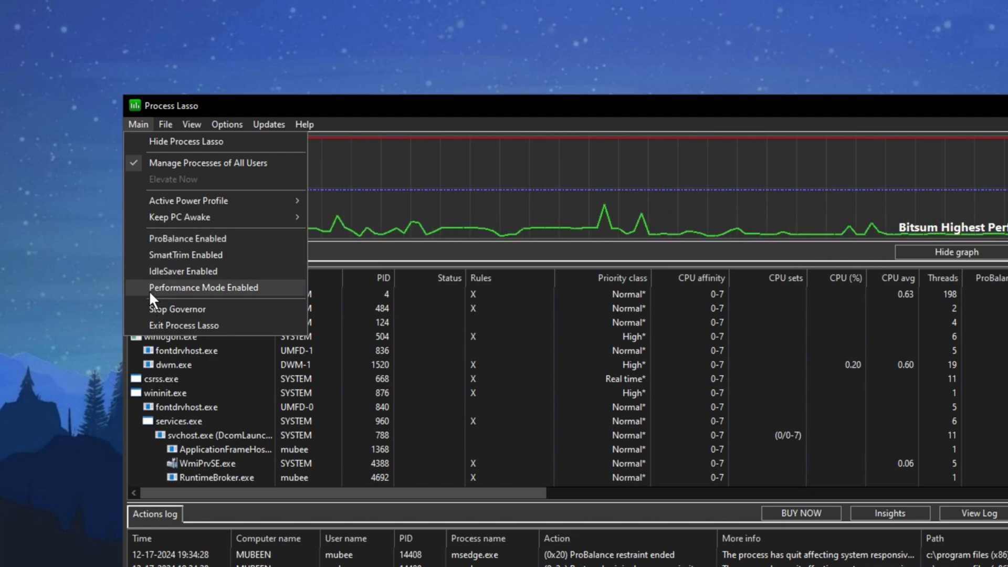
pyautogui.click(148, 289)
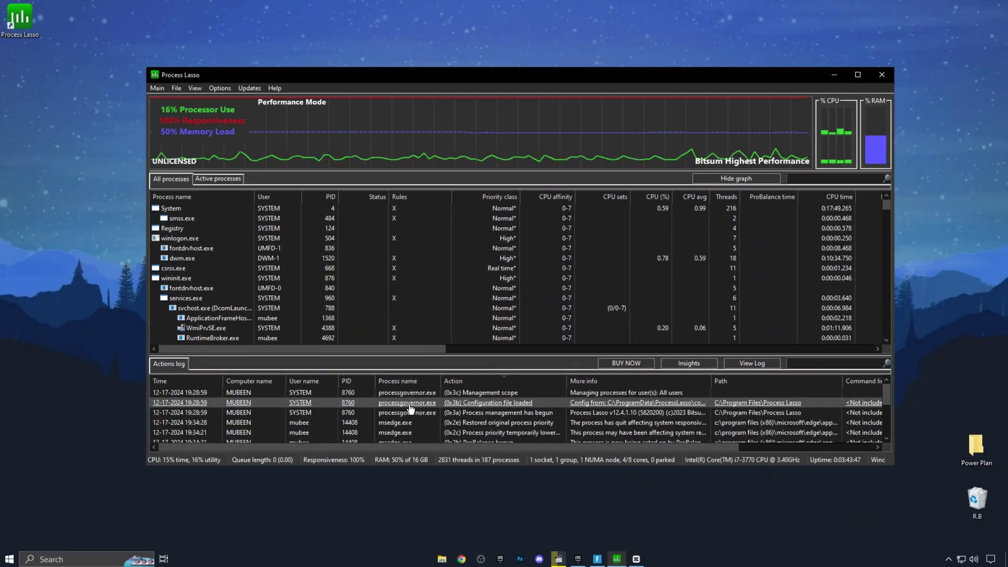
# Under Active processes, give FortniteClient an Always High CPU priority rule.
pyautogui.click(219, 179)
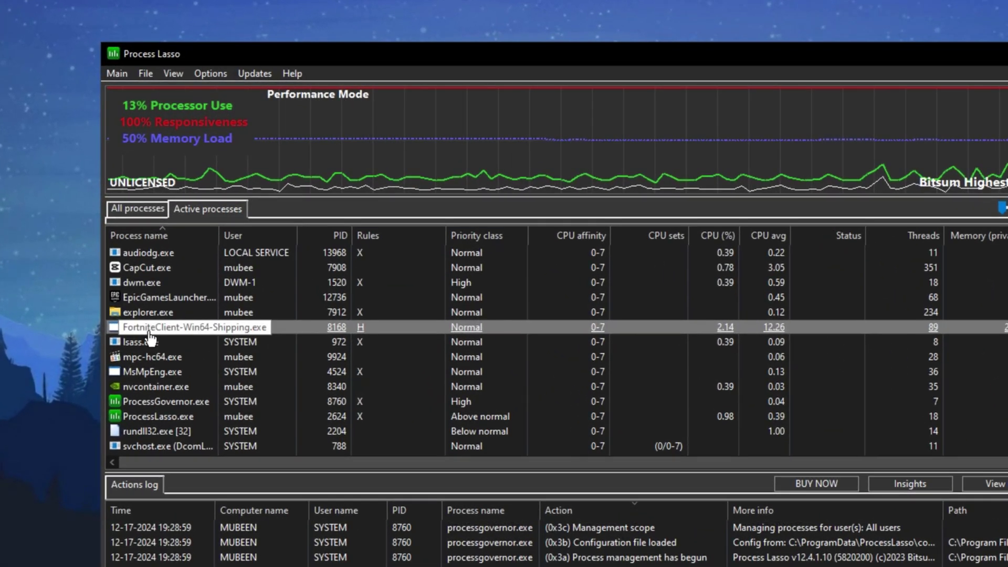
pyautogui.rightClick(140, 327)
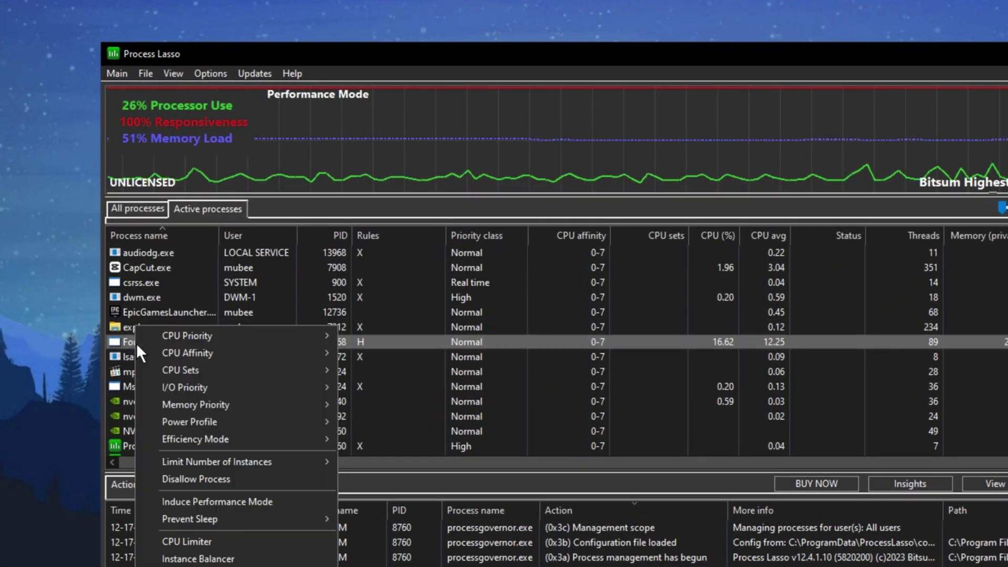
pyautogui.moveTo(180, 341)
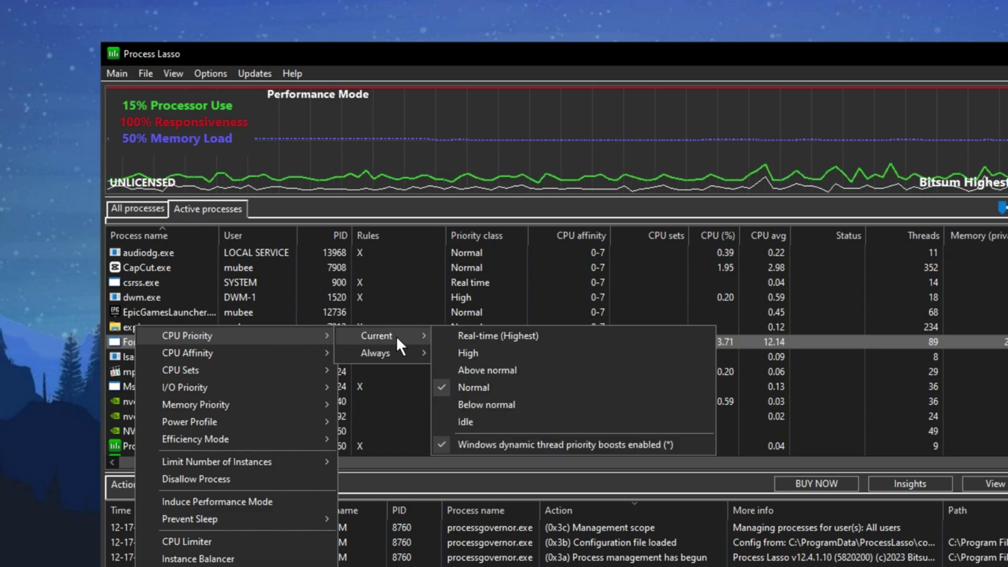
pyautogui.moveTo(377, 350)
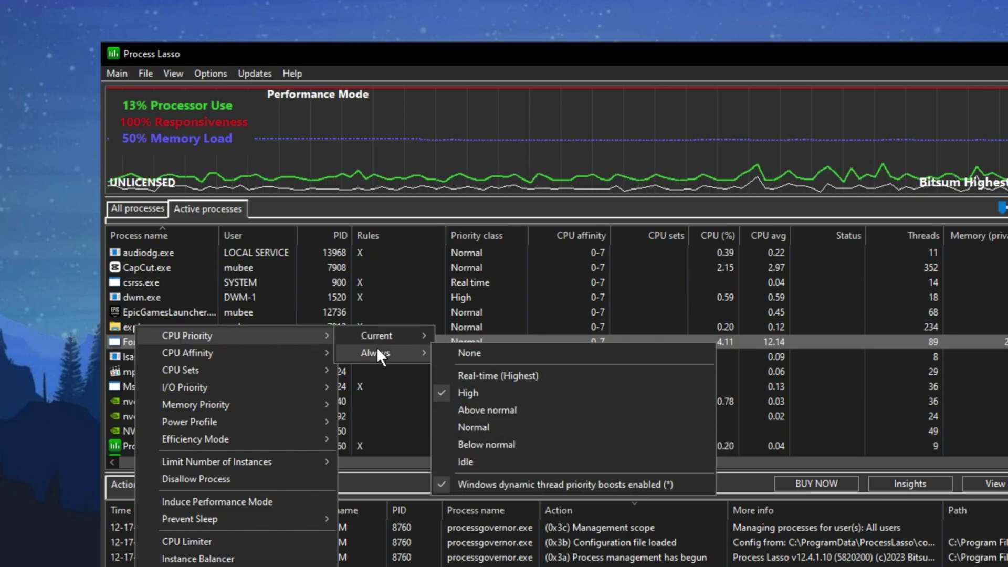
pyautogui.click(470, 392)
# Give FortniteClient a permanent Always I/O priority.
pyautogui.rightClick(130, 342)
pyautogui.moveTo(256, 357)
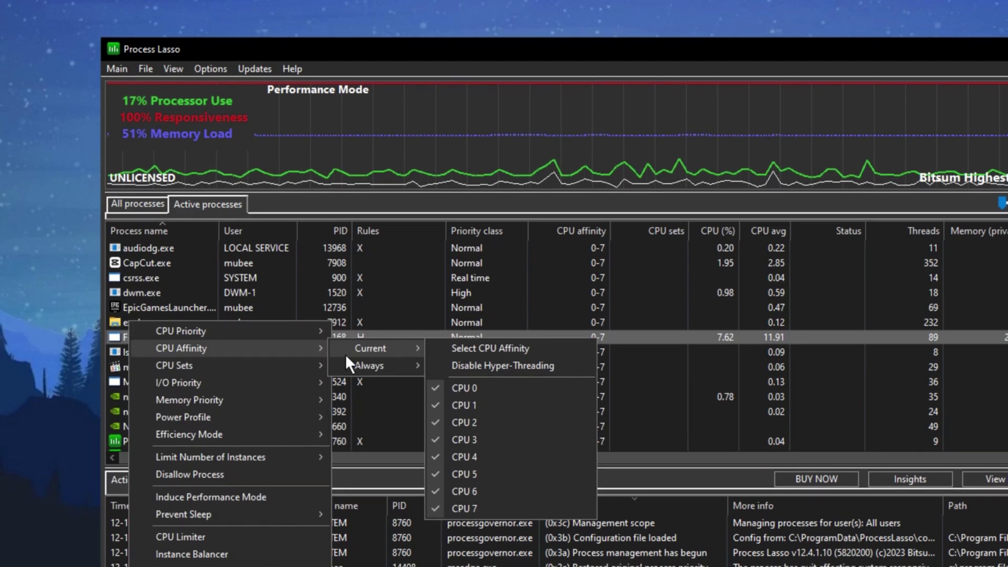
pyautogui.moveTo(380, 370)
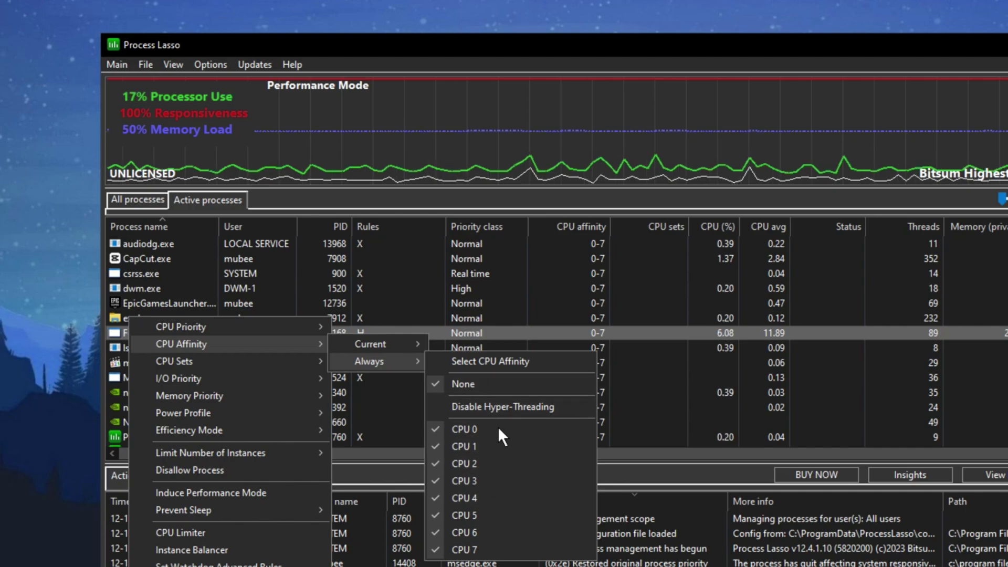
pyautogui.rightClick(140, 350)
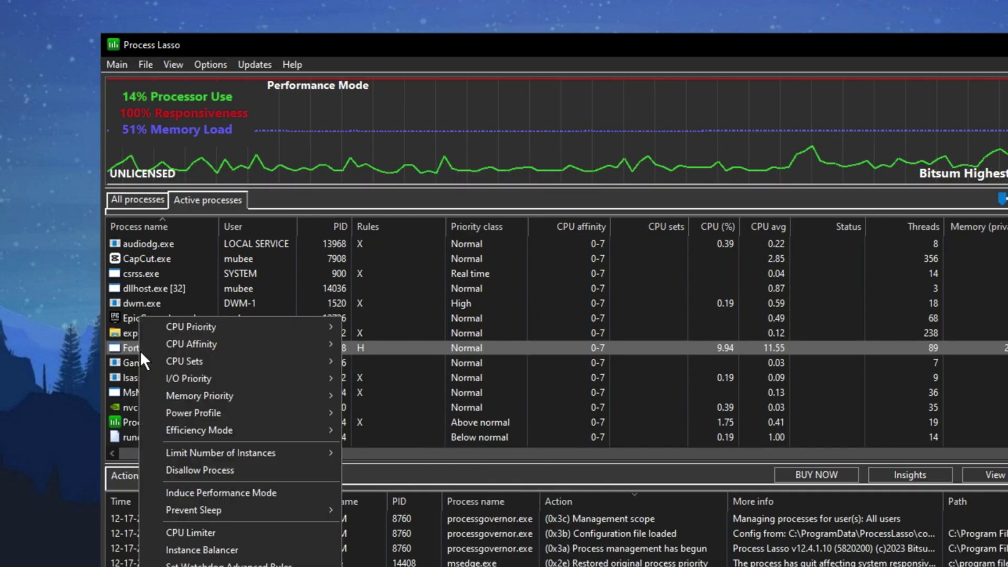
pyautogui.moveTo(267, 382)
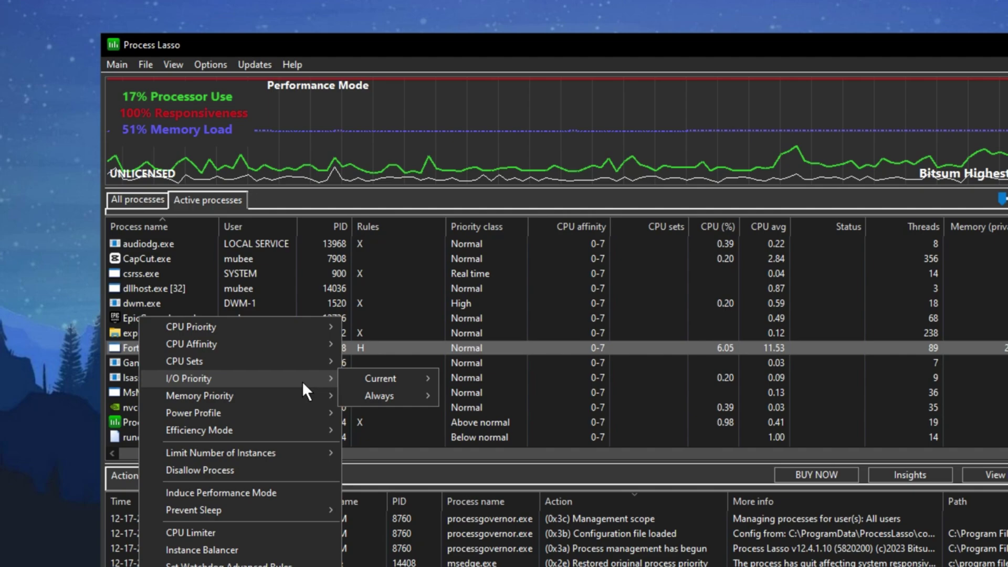
pyautogui.moveTo(421, 397)
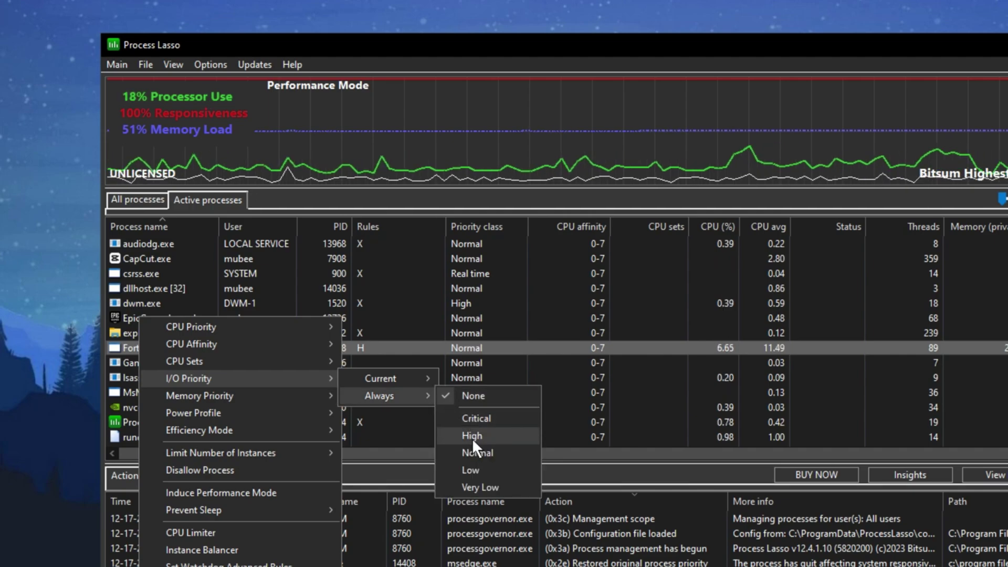
pyautogui.click(479, 454)
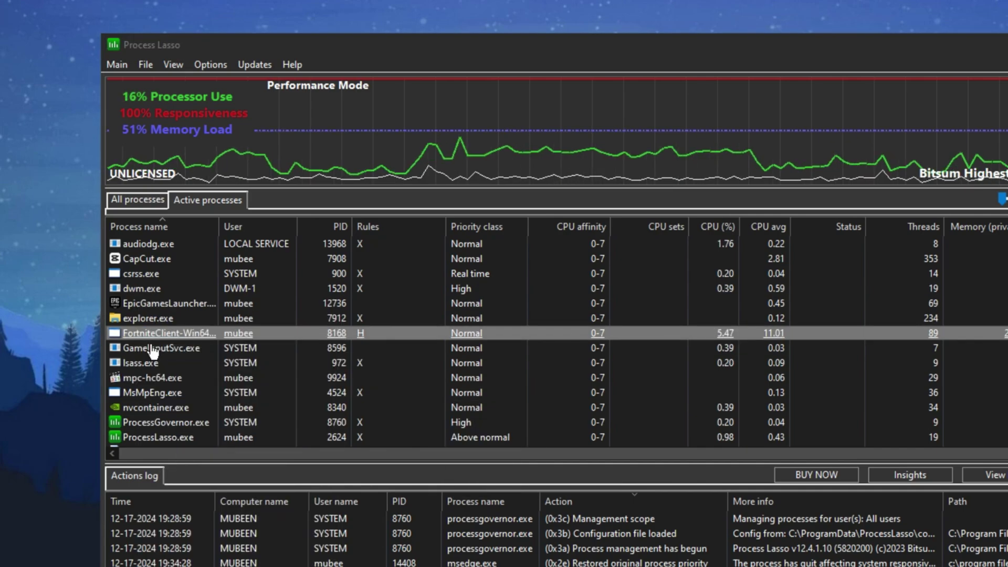
# Go to the More > Hard Throttle option in FortniteClient's context menu.
pyautogui.rightClick(144, 337)
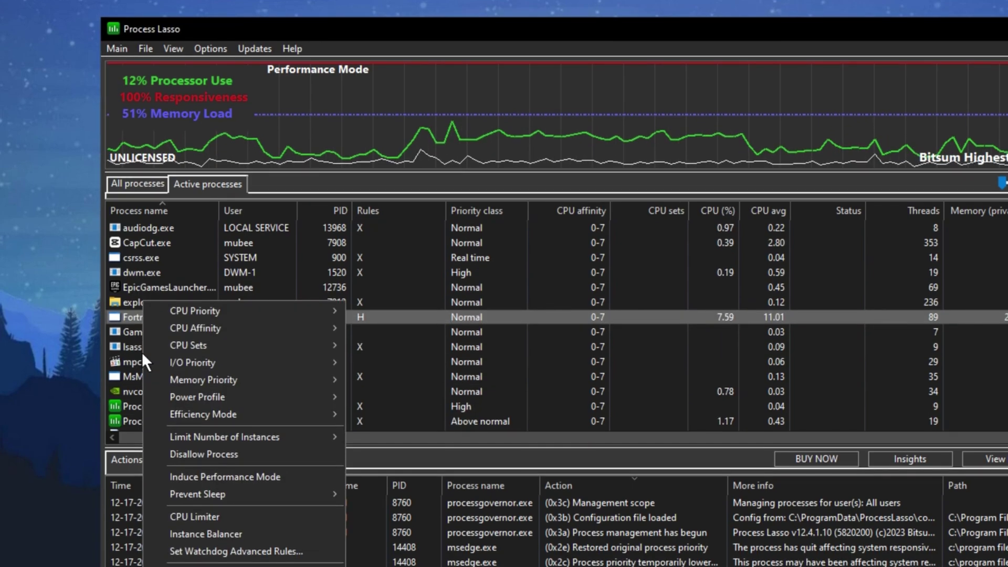
pyautogui.moveTo(313, 477)
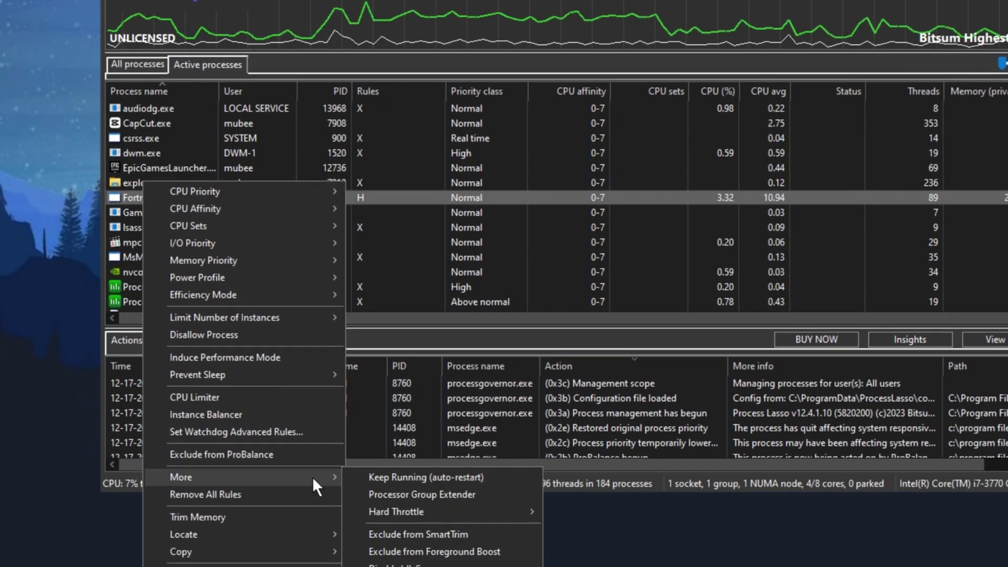
pyautogui.moveTo(446, 517)
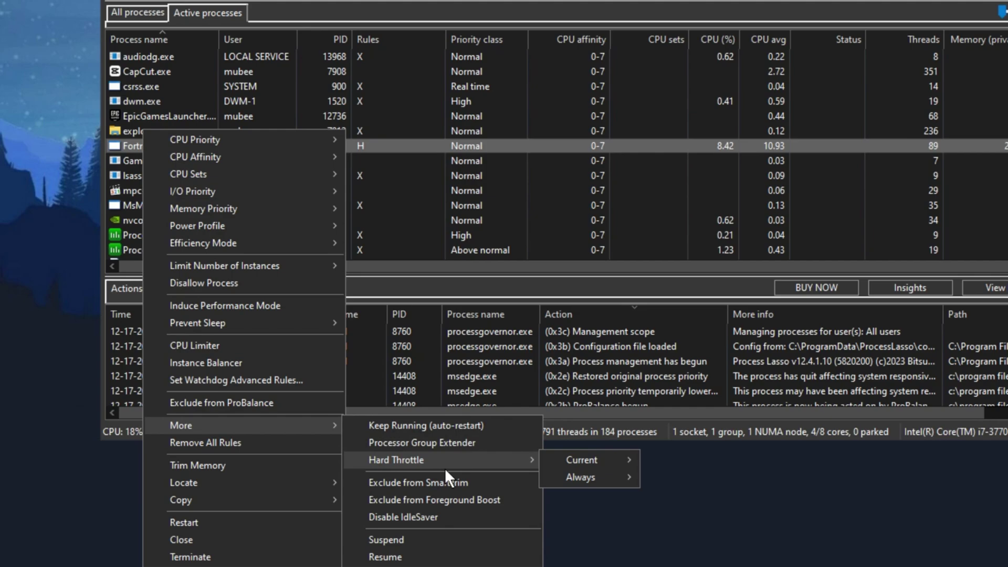
pyautogui.moveTo(610, 479)
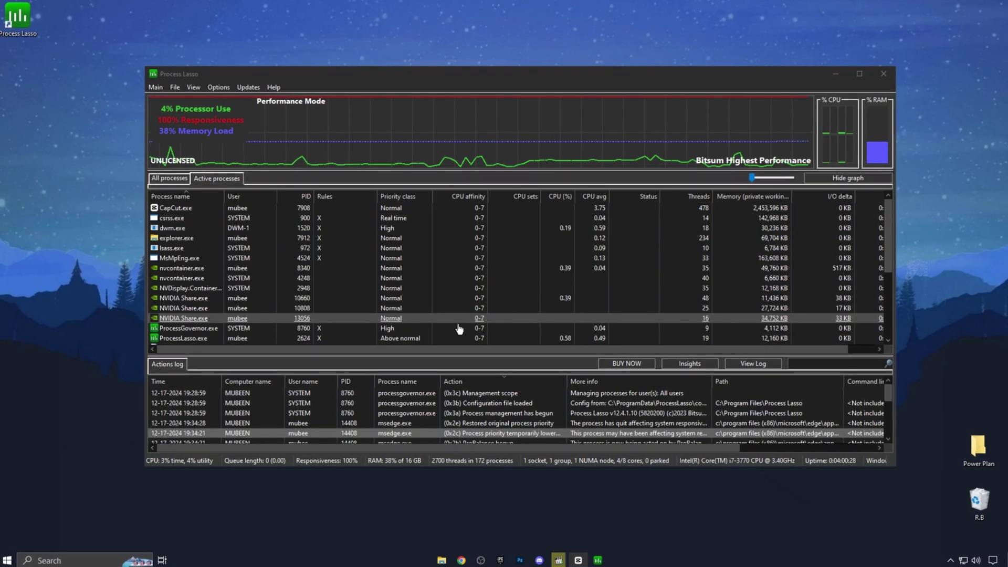
# Rerun the startup configuration, keep 'Manage ALL processes', finish, and restart Process Lasso.
pyautogui.click(217, 85)
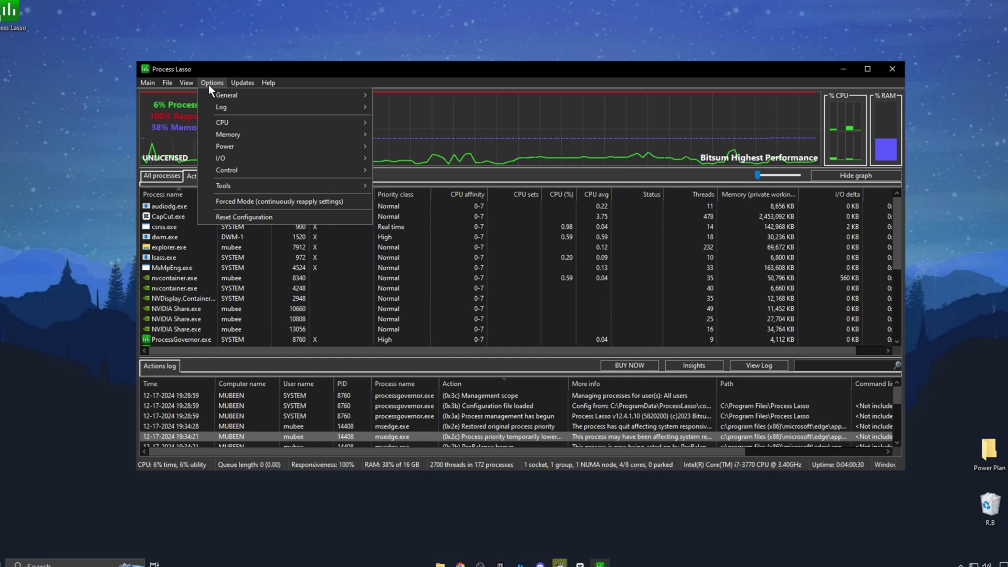
pyautogui.moveTo(240, 101)
pyautogui.click(412, 96)
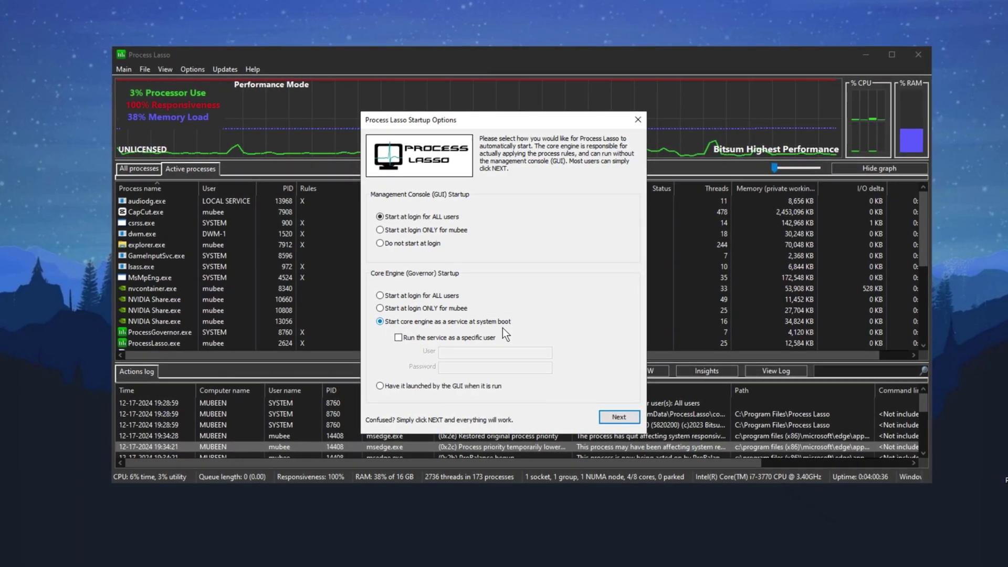
pyautogui.click(609, 422)
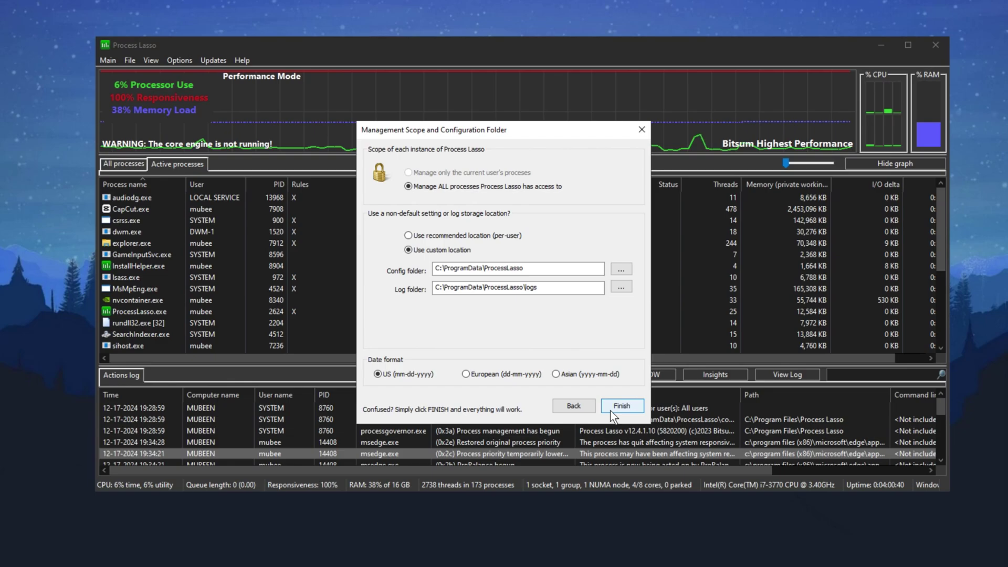
pyautogui.click(613, 411)
pyautogui.click(612, 296)
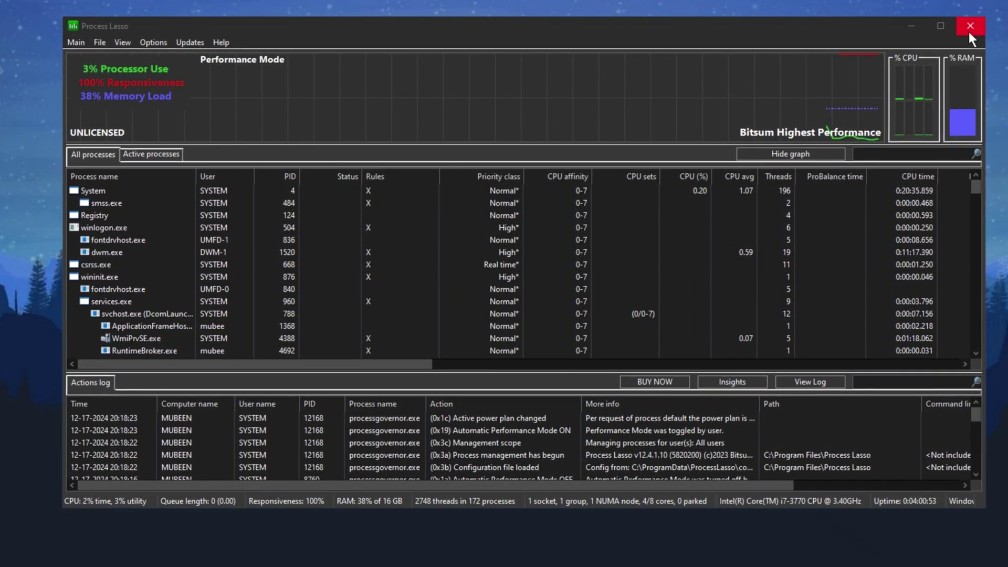
# Close the Process Lasso window and check its tray icon among the hidden background apps.
pyautogui.click(971, 30)
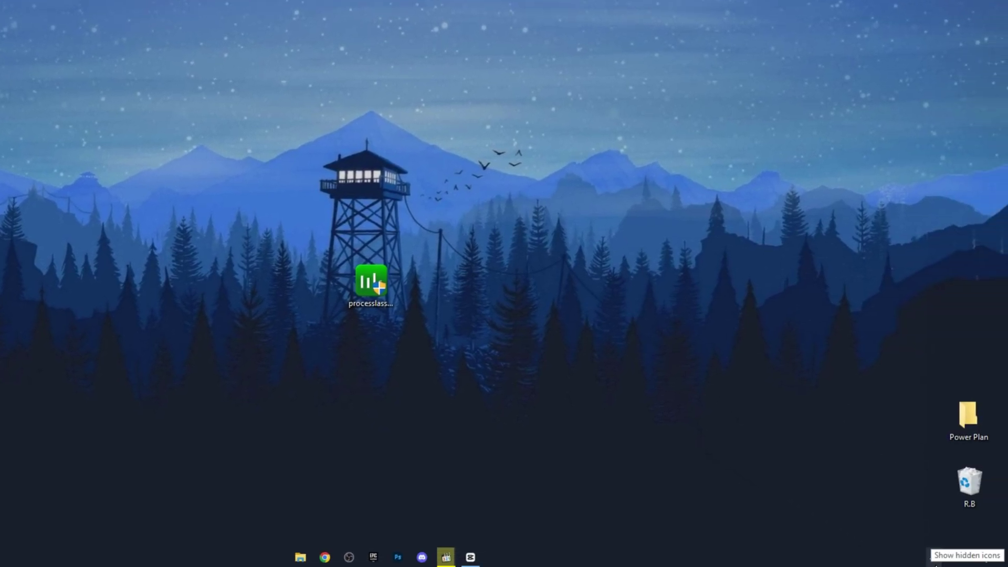
pyautogui.click(934, 558)
pyautogui.moveTo(912, 536)
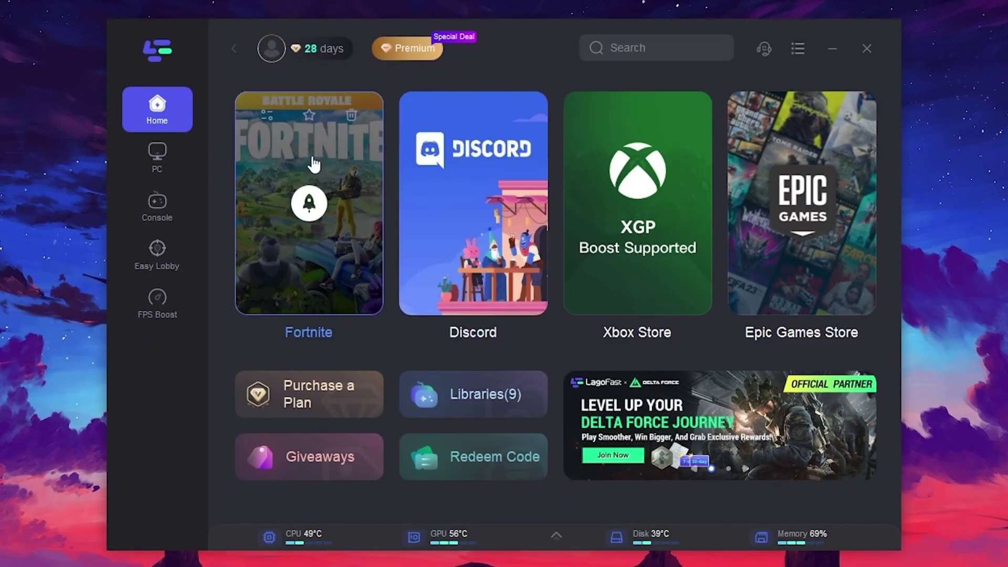
pyautogui.moveTo(797, 202)
pyautogui.moveTo(304, 197)
pyautogui.click(157, 154)
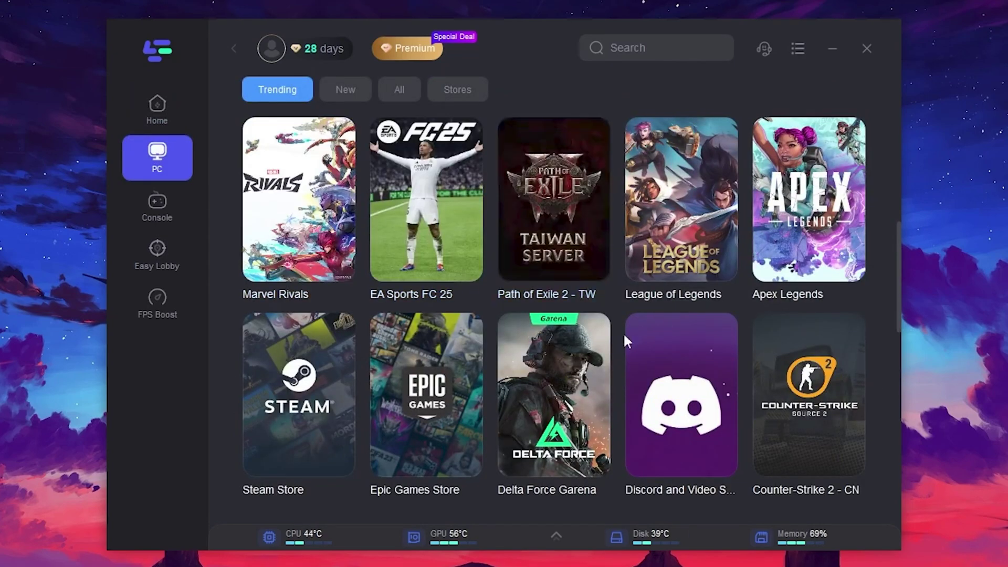
pyautogui.scroll(-5, 500, 374)
pyautogui.scroll(-10, 499, 374)
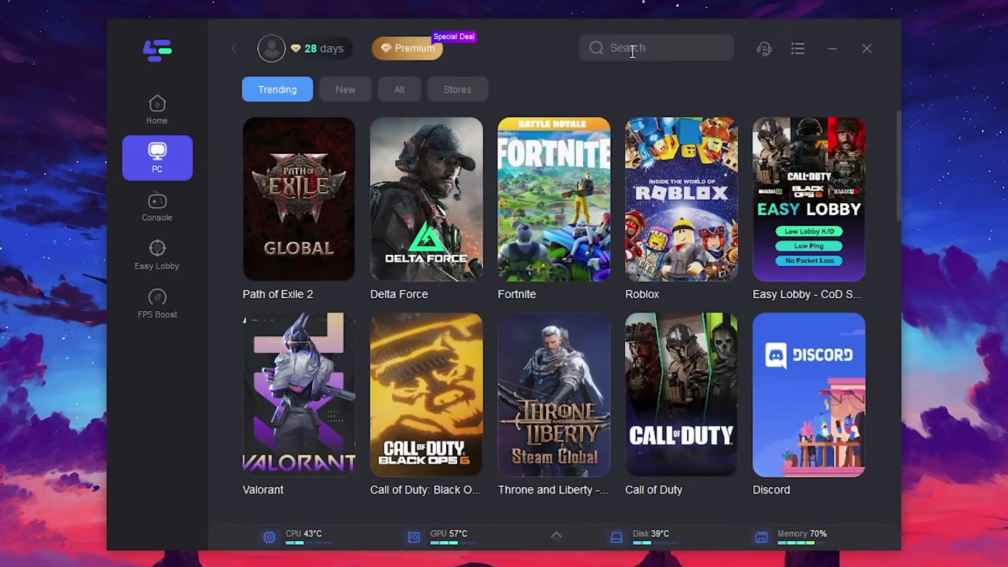
pyautogui.click(157, 108)
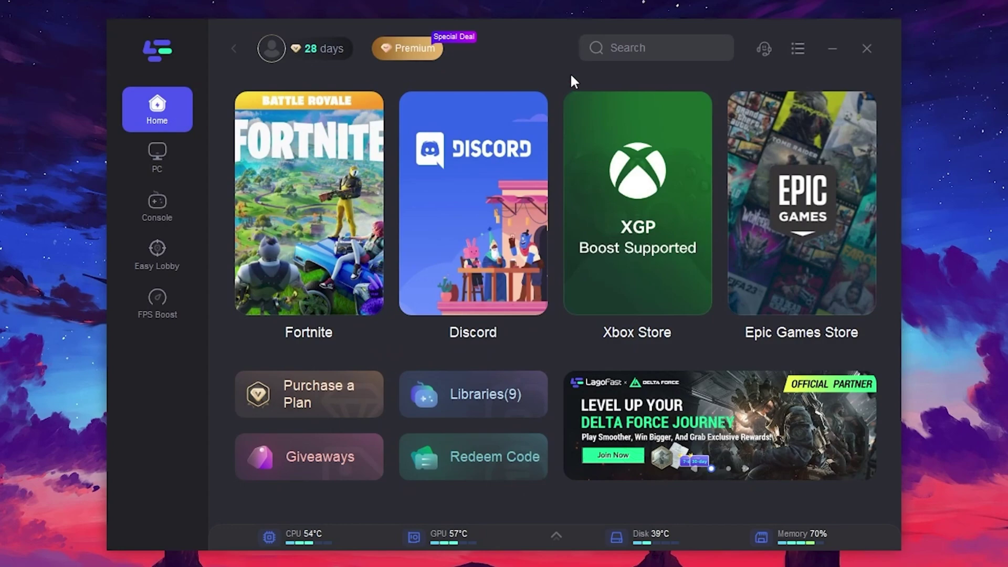
pyautogui.moveTo(285, 207)
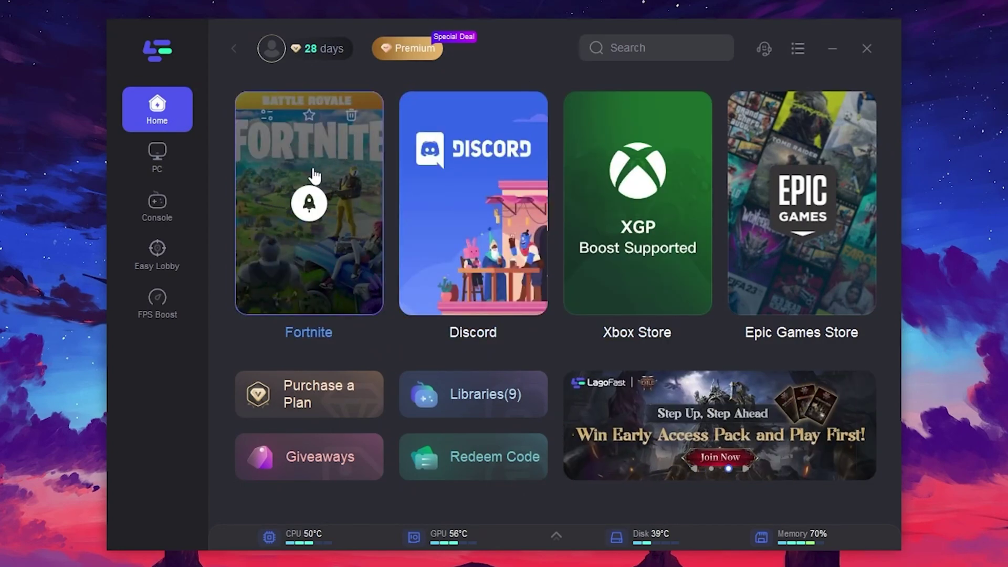
# Boost Fortnite from its card on LagoFast's Home page.
pyautogui.click(308, 208)
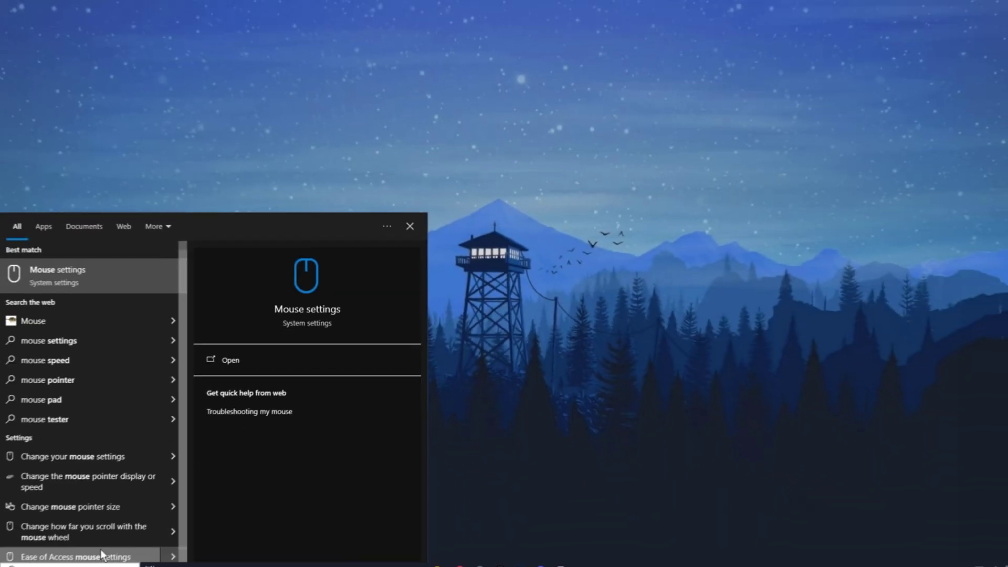
# Open Additional mouse options from Mouse settings, centre the dialog, and show Pointer Options.
pyautogui.click(93, 280)
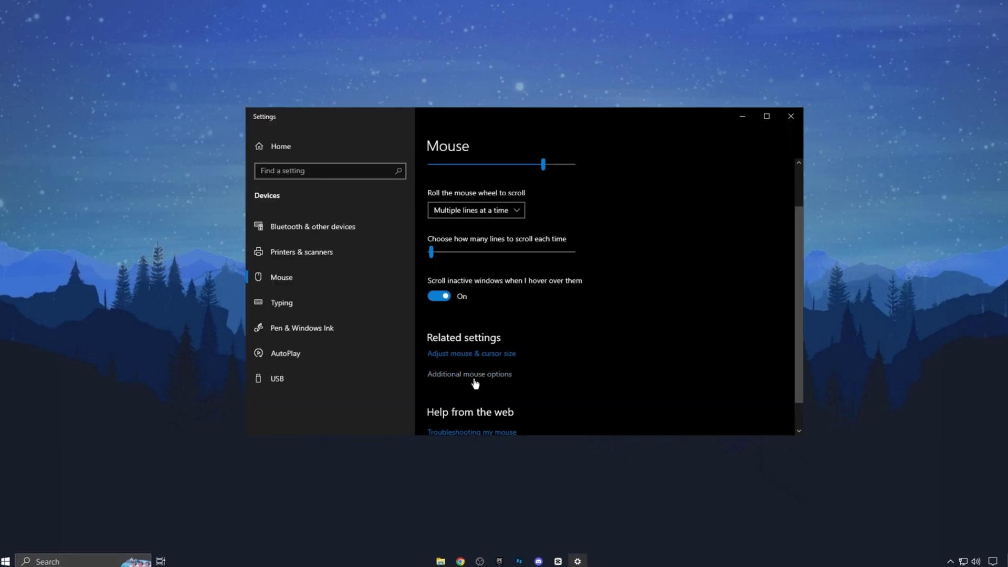
pyautogui.click(474, 380)
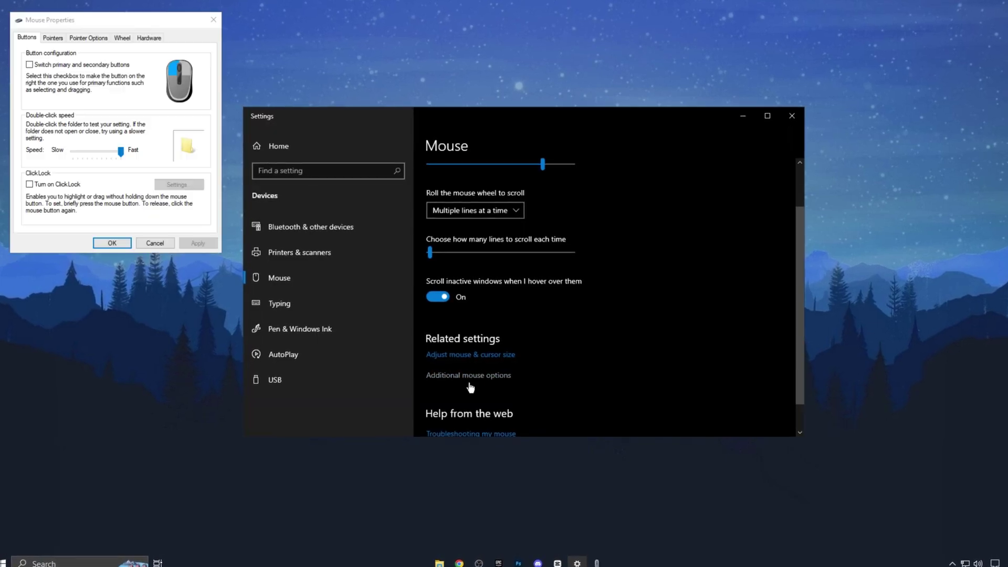
pyautogui.moveTo(77, 14); pyautogui.dragTo(512, 128)
pyautogui.click(507, 150)
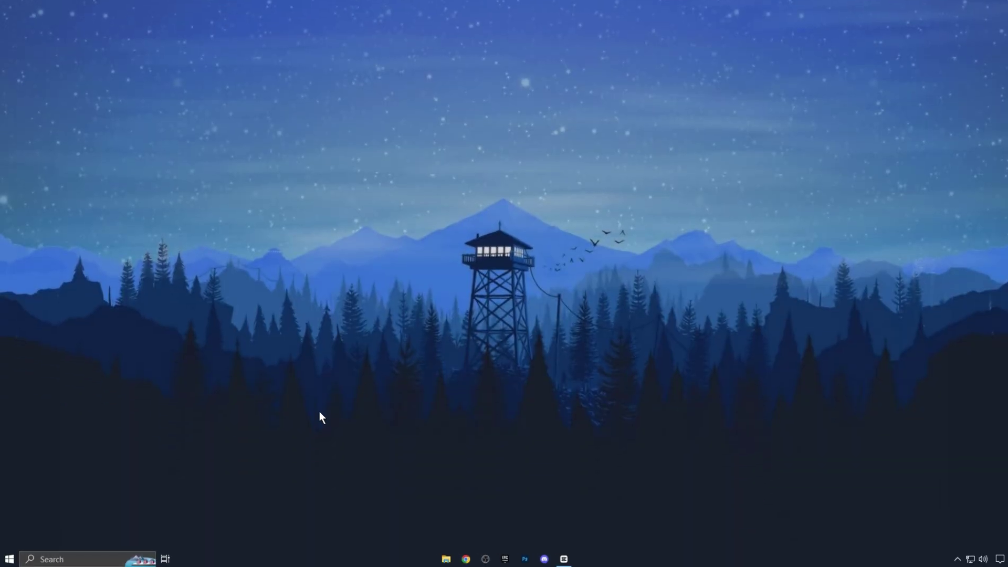
# Search 'core' from the Start menu and open the Core isolation result.
pyautogui.press('super')
pyautogui.write('core')
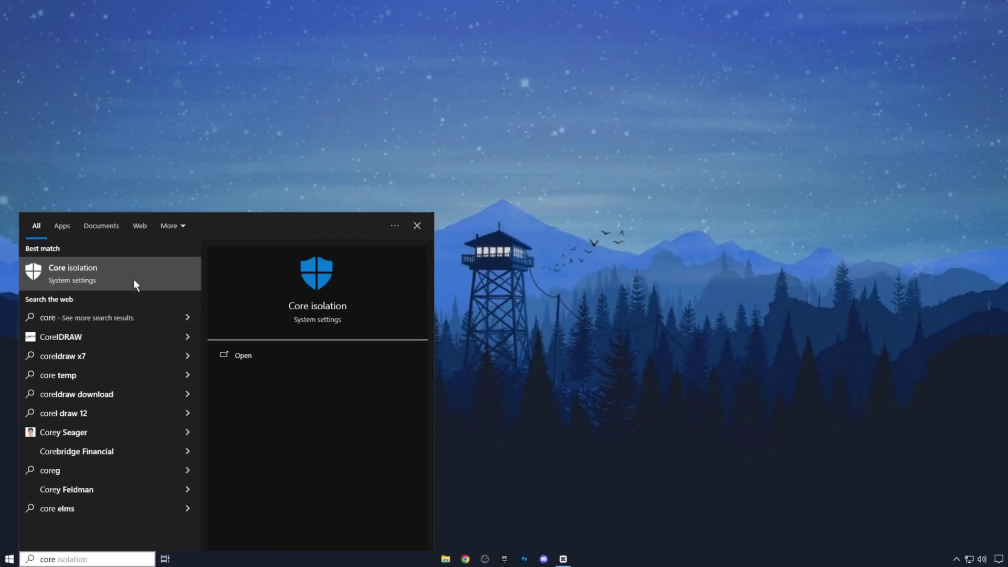
pyautogui.click(163, 221)
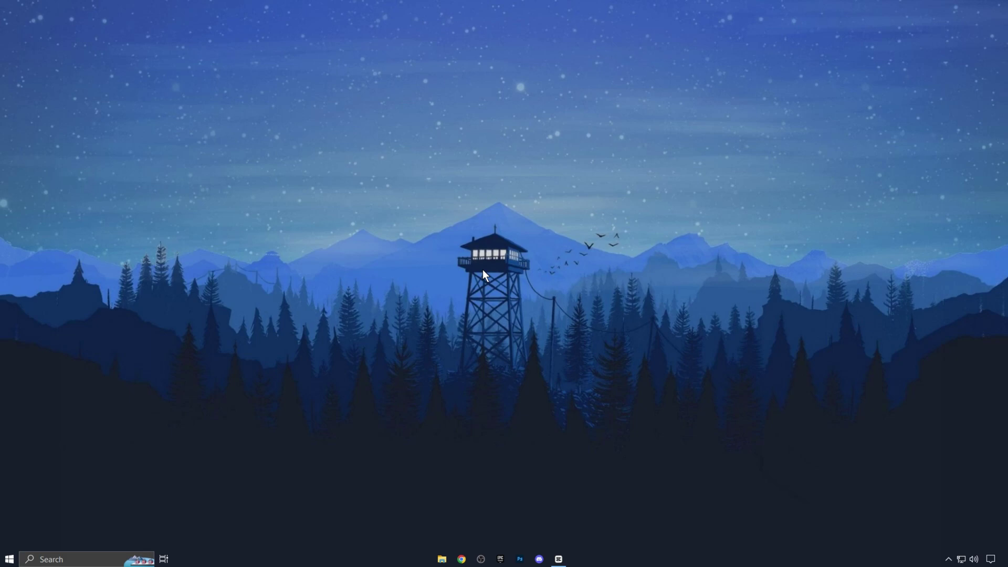
# Run 'temp' to open the C:\Windows\Temp folder.
pyautogui.press('super+r')
pyautogui.write('temp')
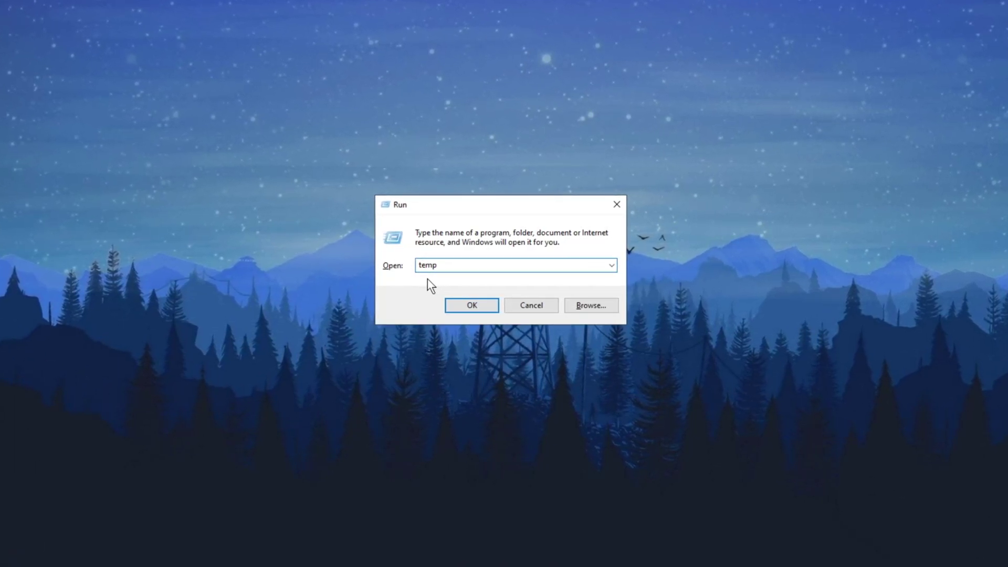
pyautogui.click(462, 305)
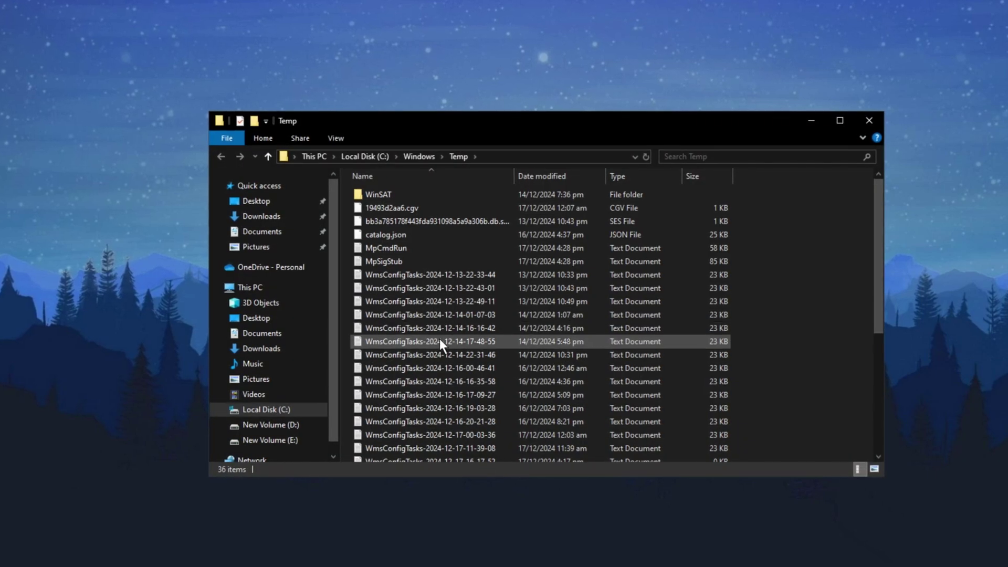
# Delete all files in Windows Temp with admin permission, skipping the two in-use files.
pyautogui.hotkey('ctrl', 'a')
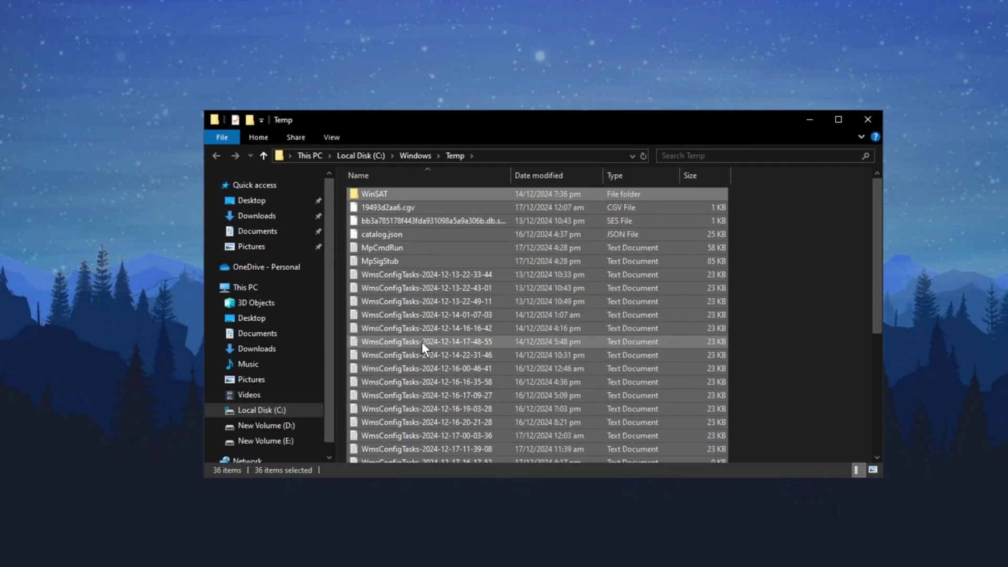
pyautogui.rightClick(401, 342)
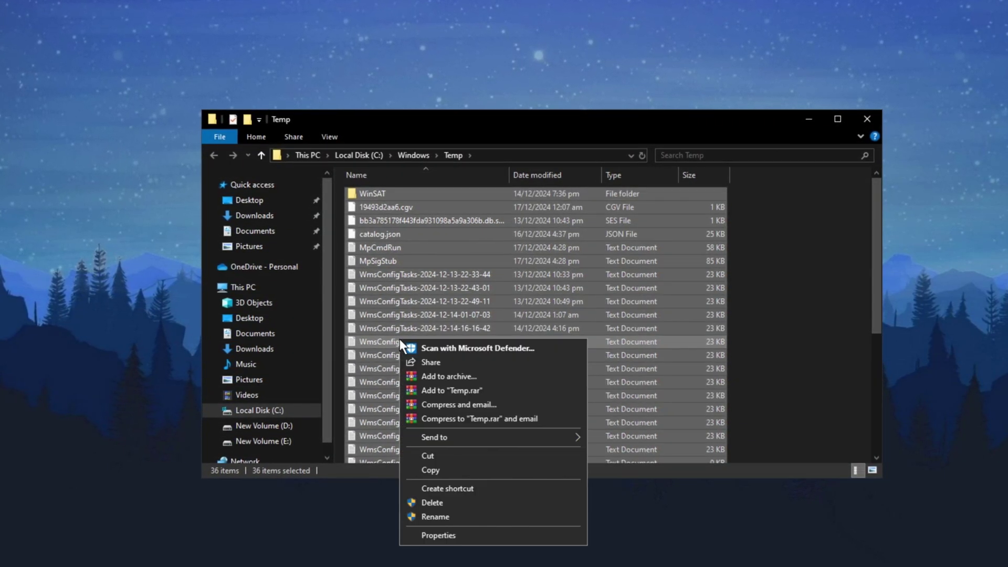
pyautogui.click(441, 501)
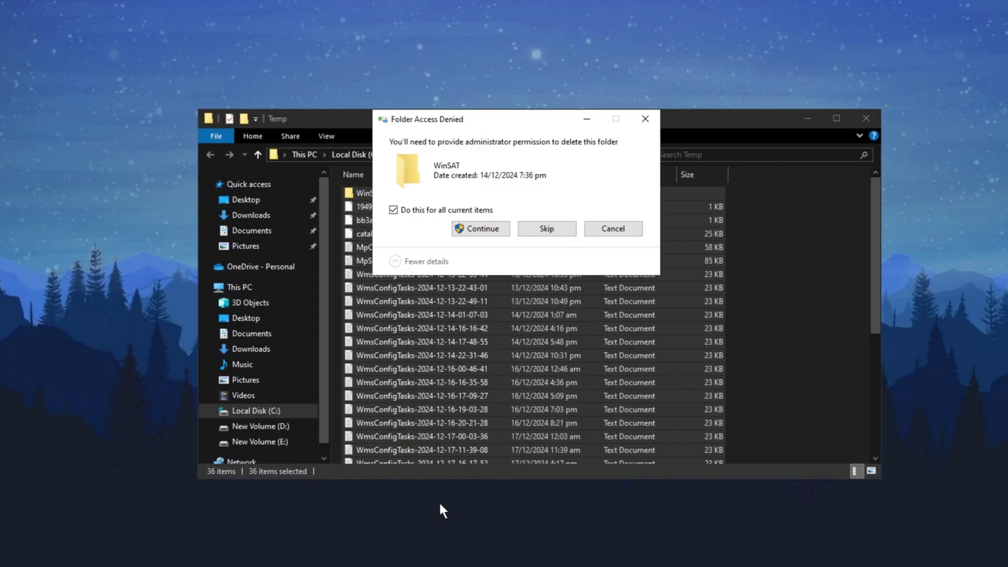
pyautogui.click(478, 231)
pyautogui.click(475, 238)
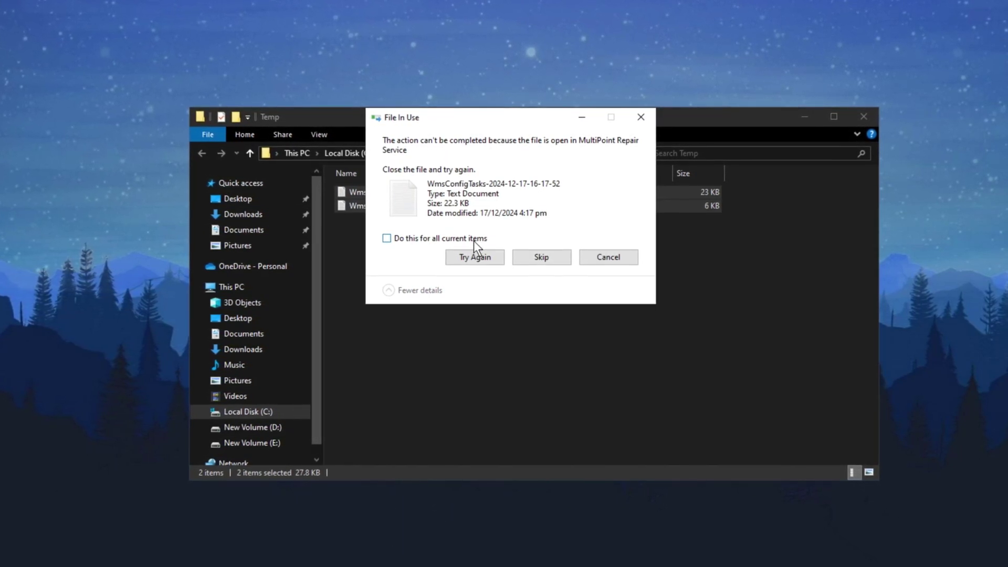
pyautogui.click(531, 261)
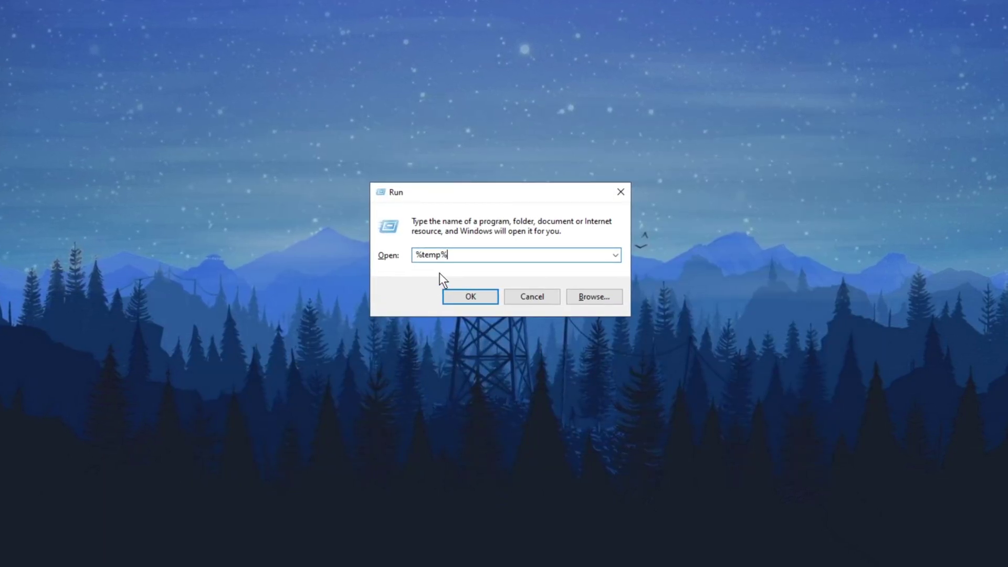
# Open %temp% and delete all 83 items, skipping the 8 files still in use.
pyautogui.click(459, 298)
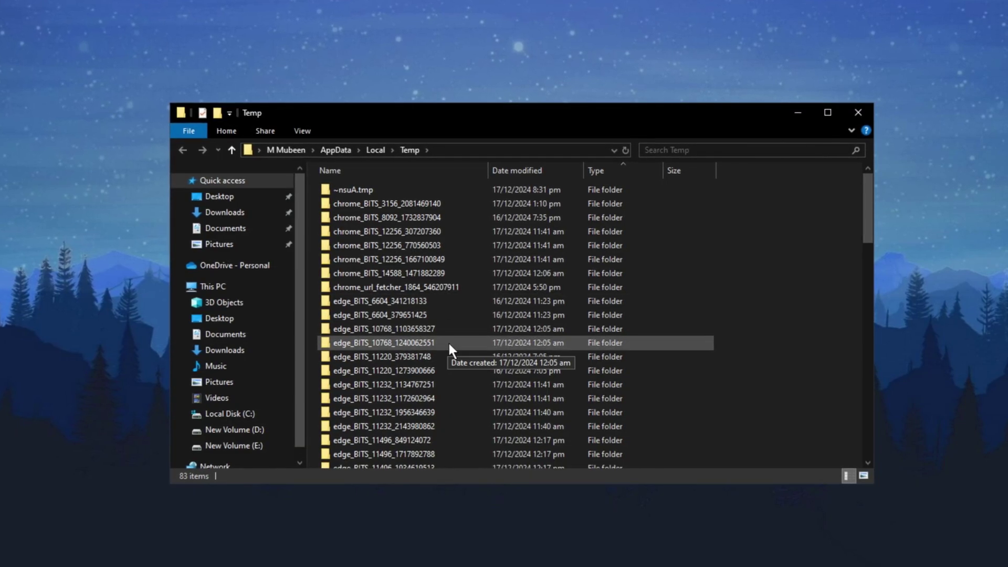
pyautogui.hotkey('ctrl', 'a')
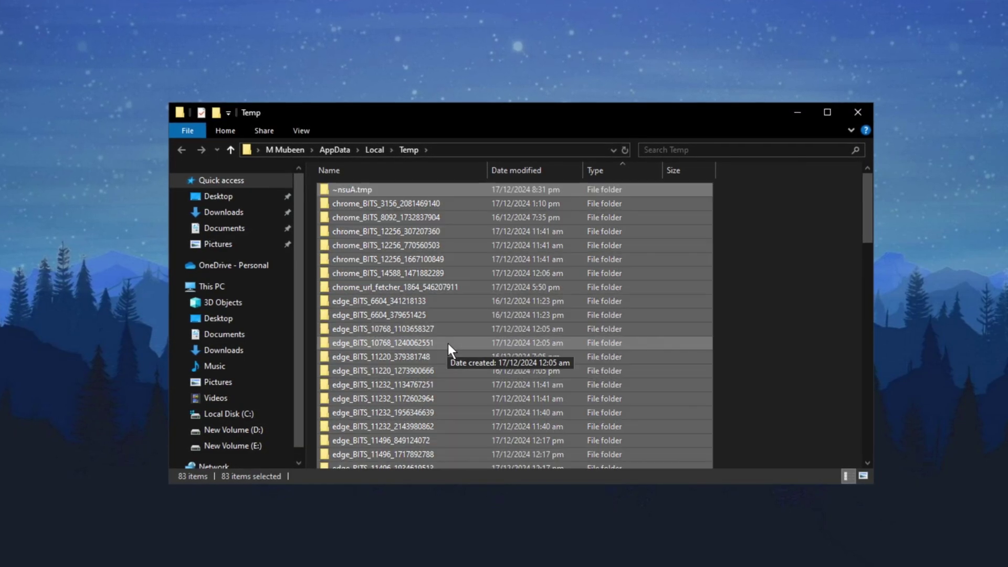
pyautogui.rightClick(411, 346)
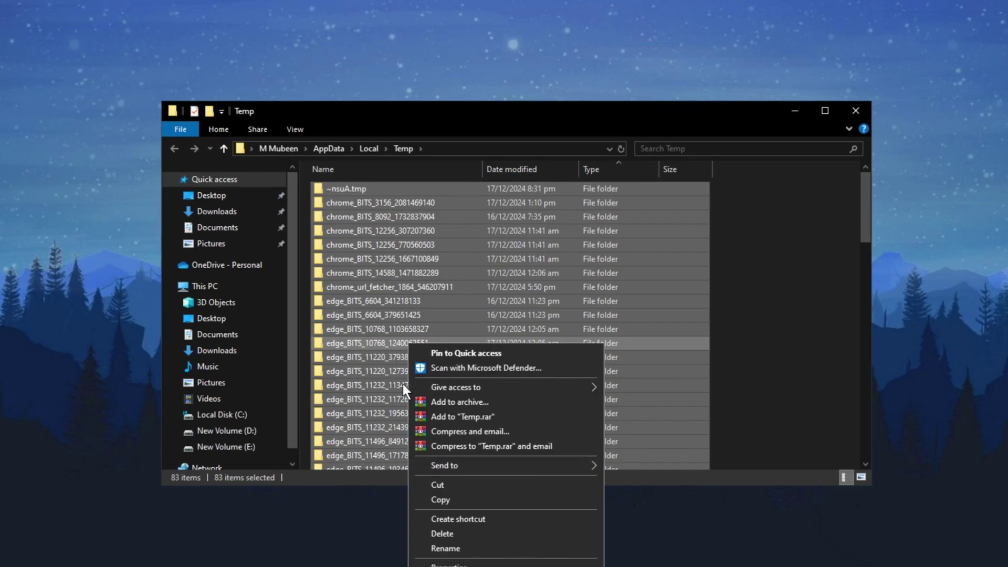
pyautogui.click(447, 536)
pyautogui.click(439, 227)
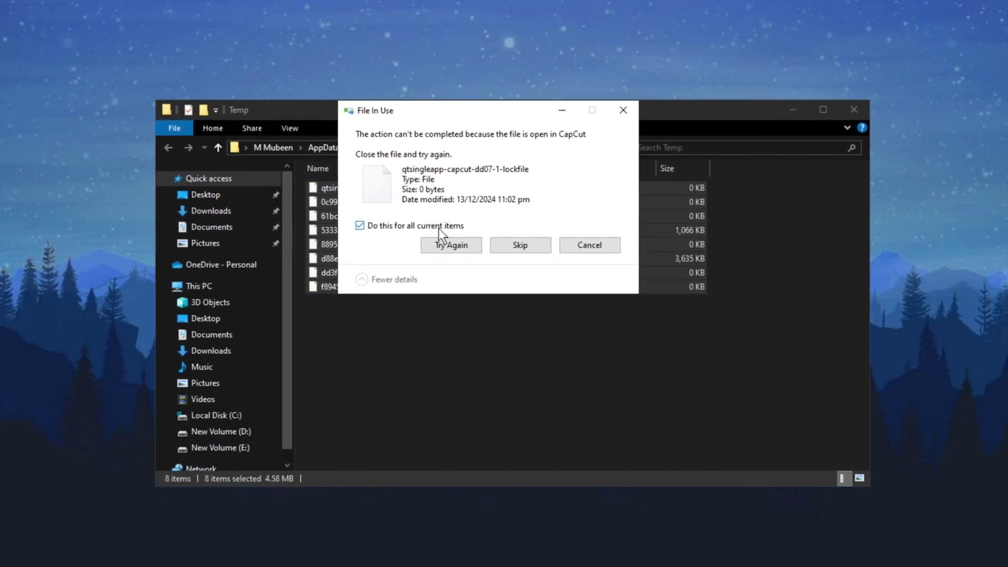
pyautogui.click(513, 251)
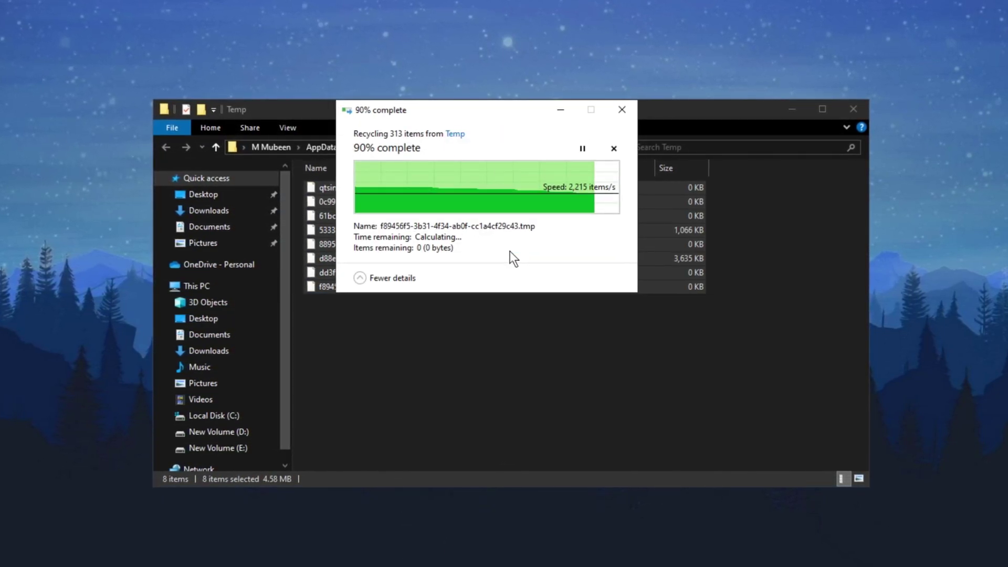
pyautogui.click(467, 358)
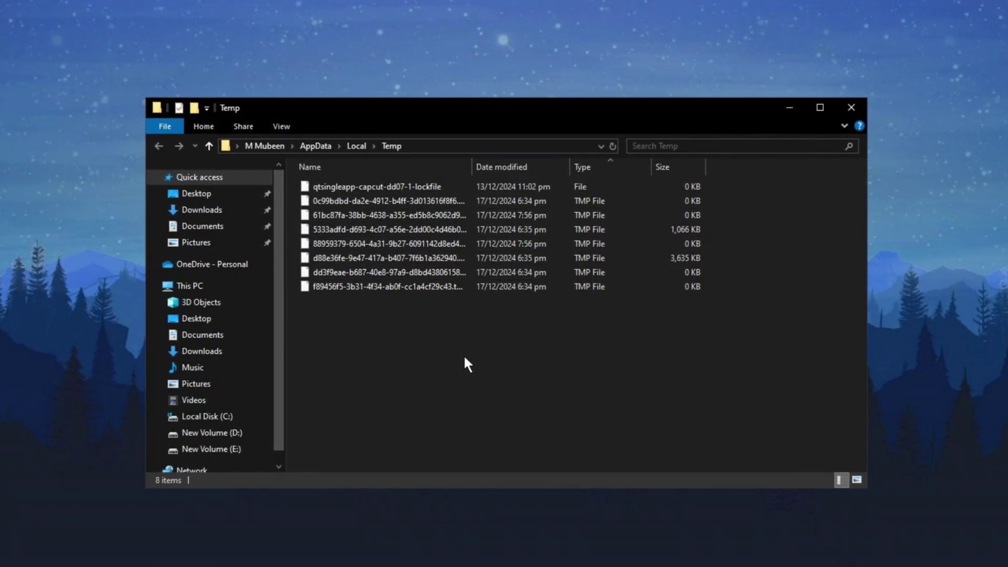